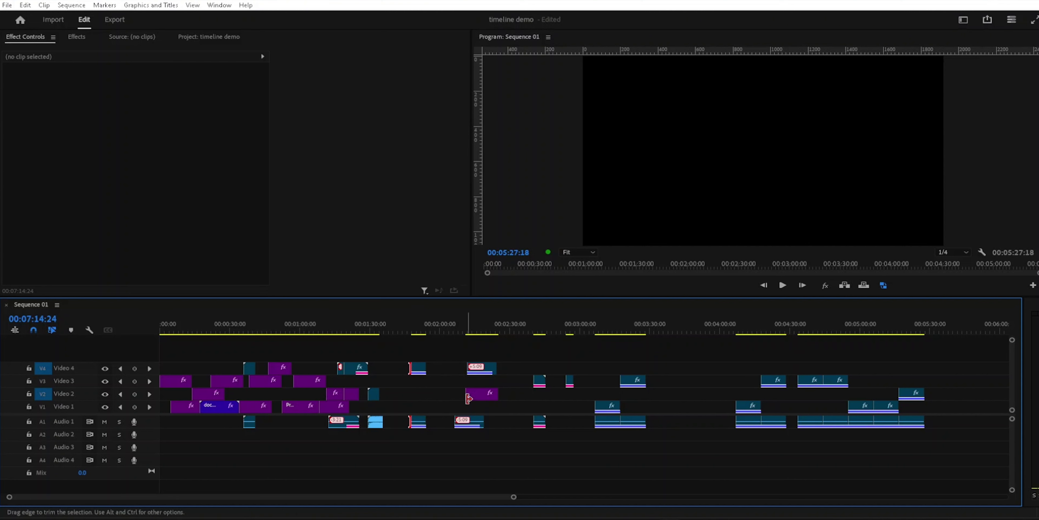
- Marquee-select the clip edges near 00:02:20 across the video and audio tracks
left_click_drag(522, 352, 484, 420)
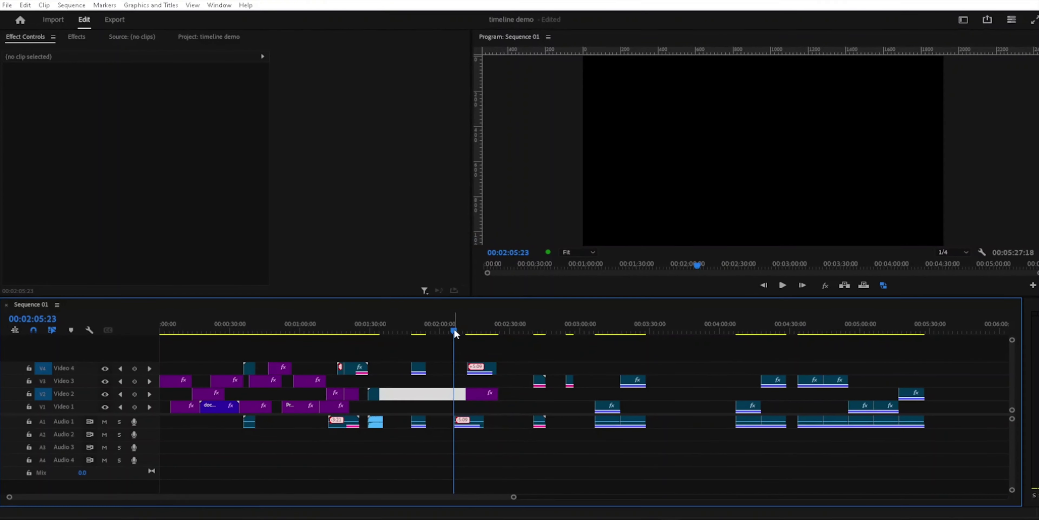
- Drag the playhead back to 00:01:59:09, where the Video 4 clip ends
left_click_drag(454, 328, 439, 329)
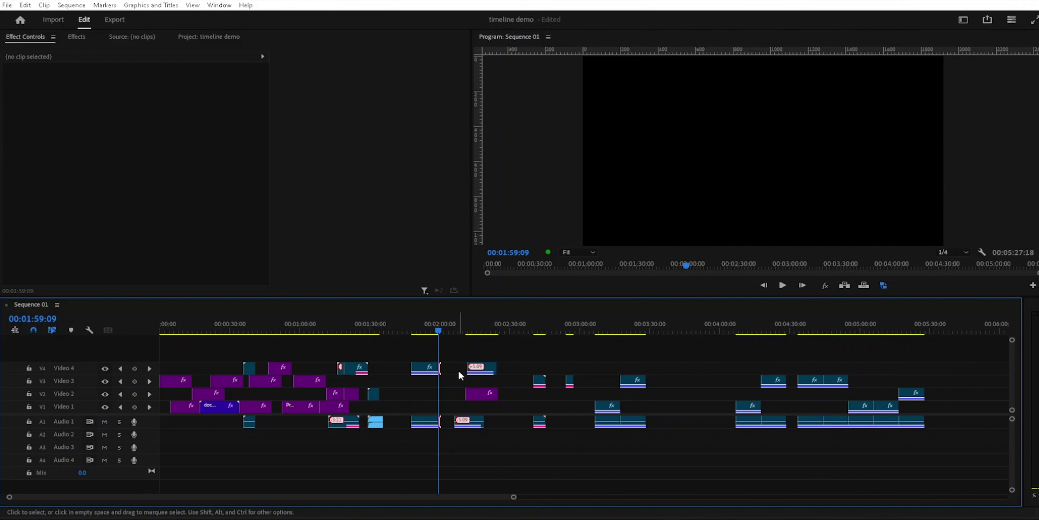
- Extend the Video 3 clip's start edge to the playhead at 00:03:22:19
left_click_drag(441, 328, 499, 329)
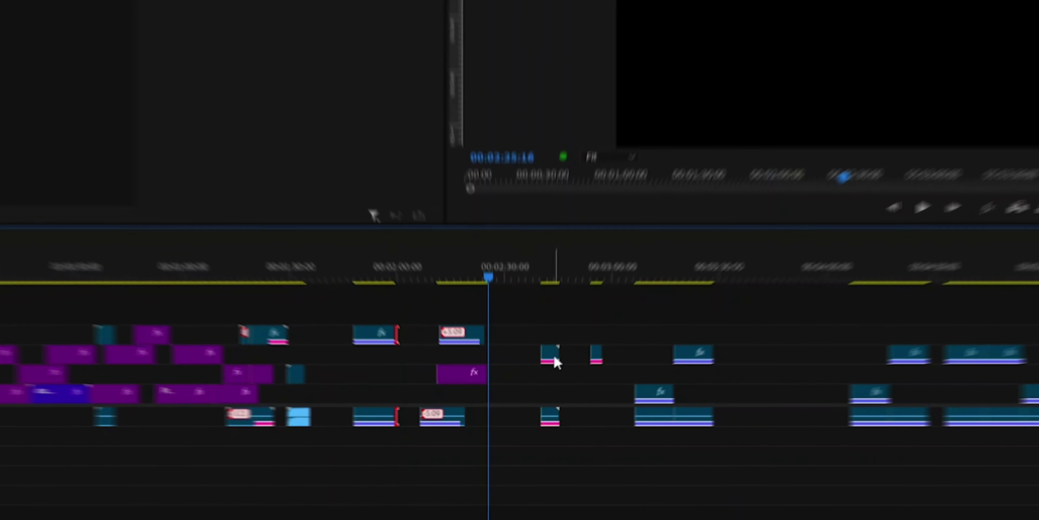
left_click_drag(476, 209, 599, 209)
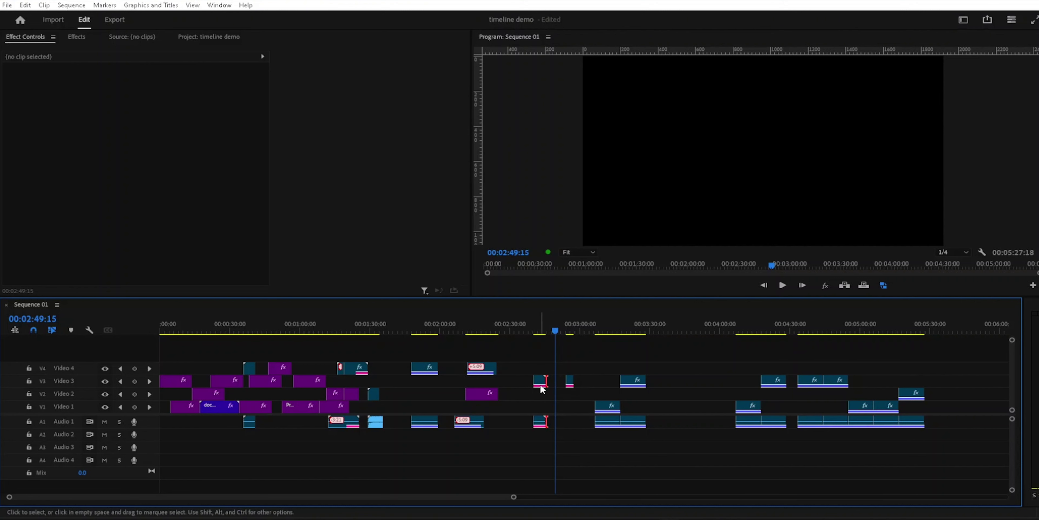
left_click_drag(561, 337, 633, 334)
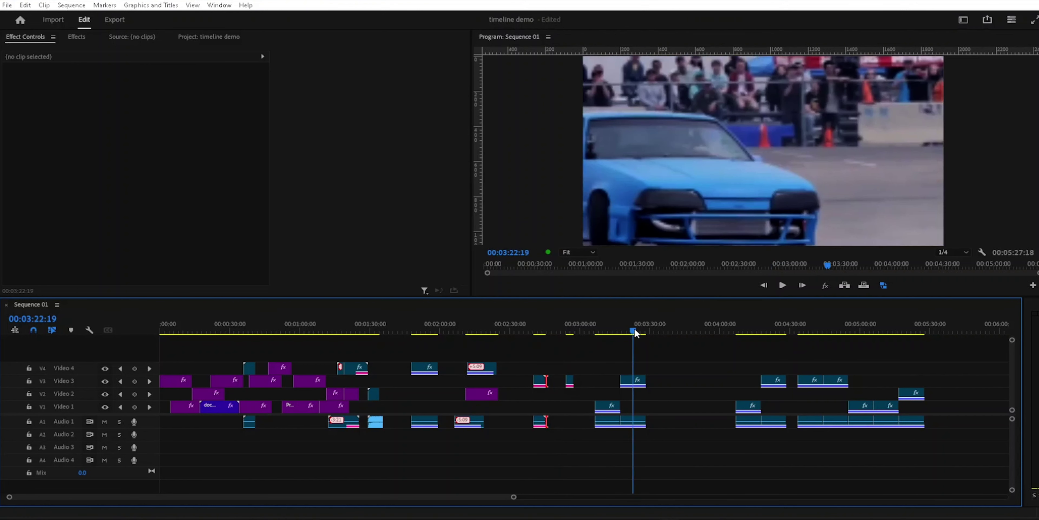
left_click(623, 379)
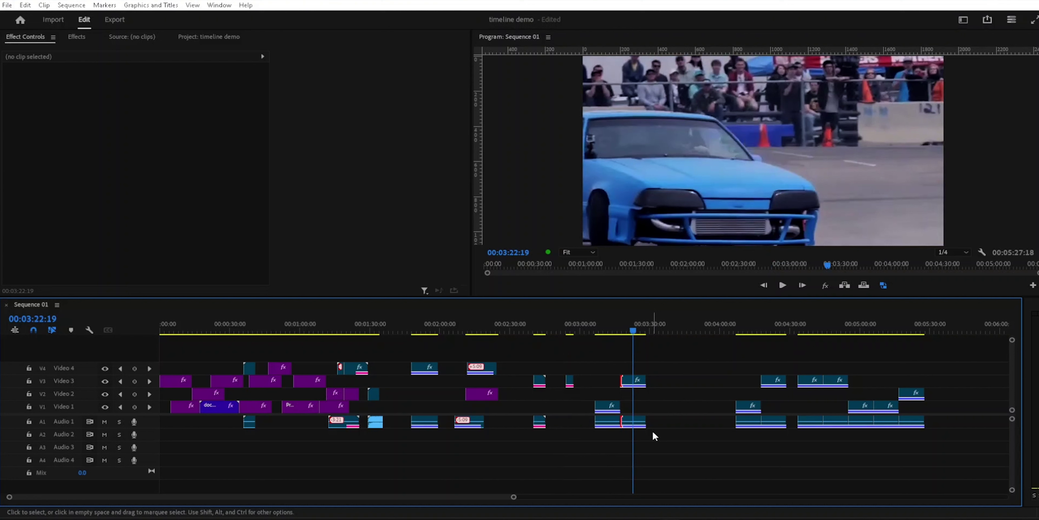
key("e")
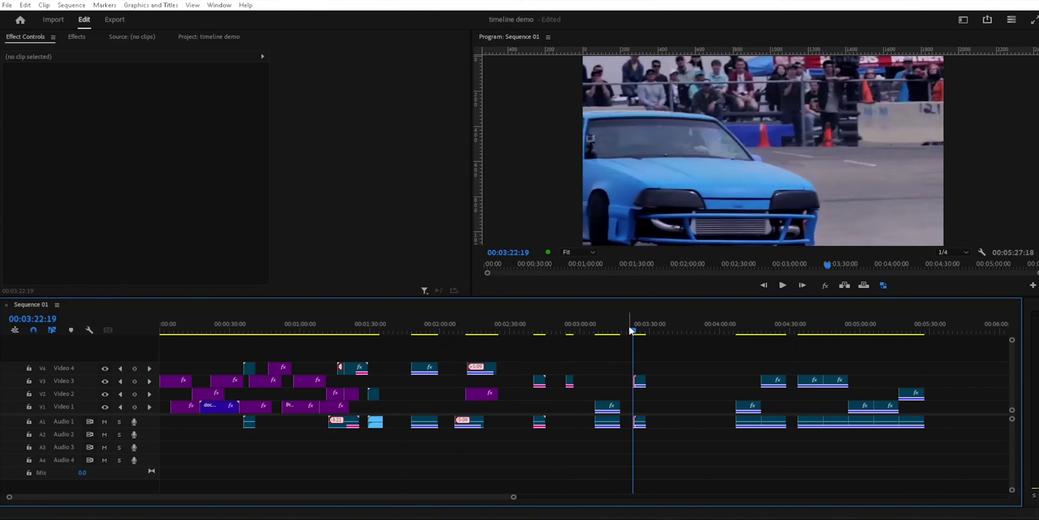
- Move the purple 'Premiere pro' graphic clip from Video 2 onto Video 3 near 2:35
left_click_drag(632, 330, 493, 331)
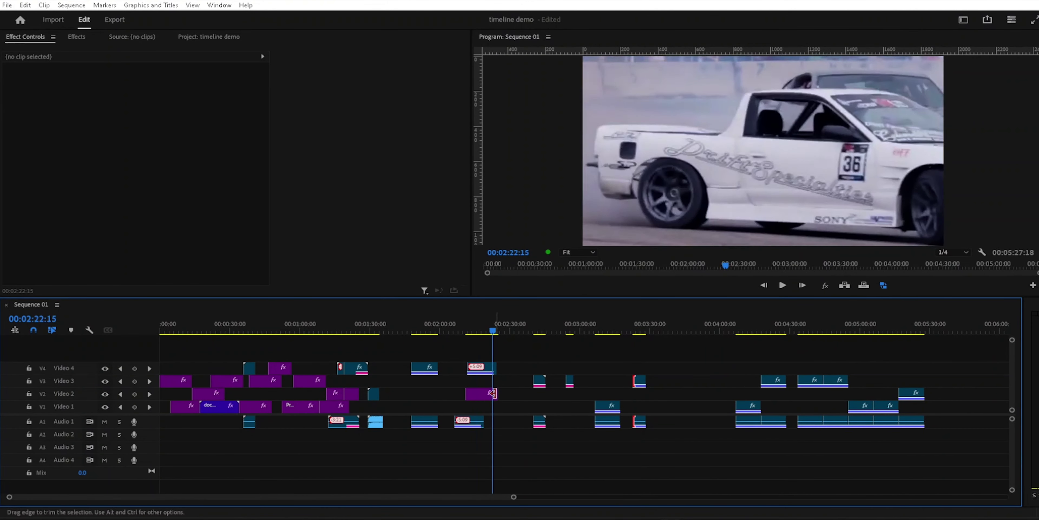
left_click_drag(482, 392, 520, 384)
left_click_drag(492, 331, 559, 331)
left_click(553, 406)
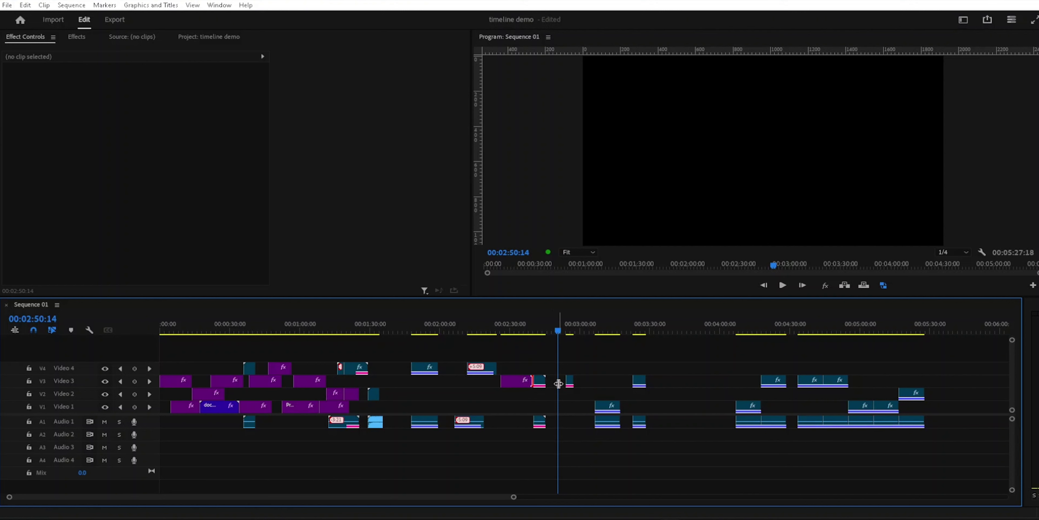
- Extend the Video 3 Premiere pro title clip so it ends at the playhead at 00:01:49:06
left_click_drag(552, 327, 415, 318)
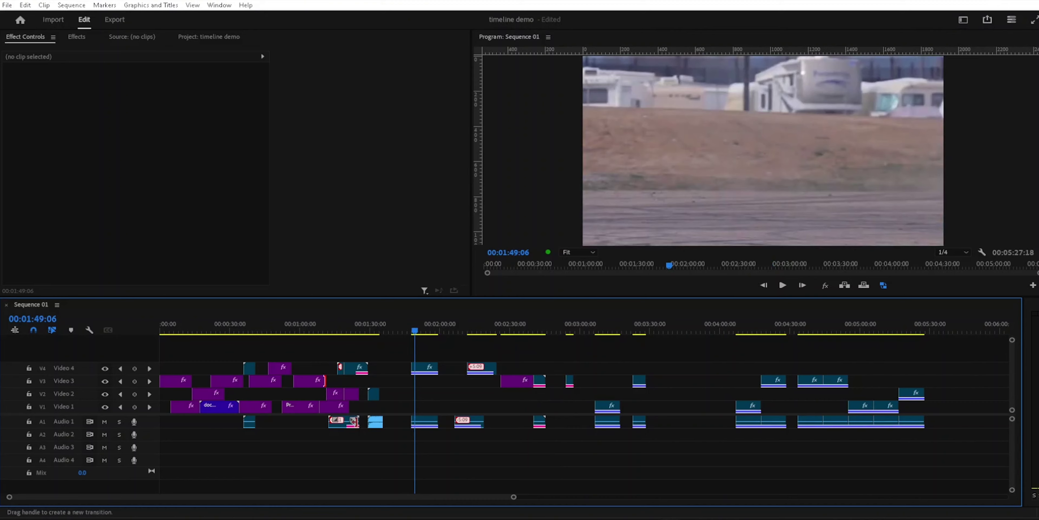
left_click_drag(325, 381, 414, 381)
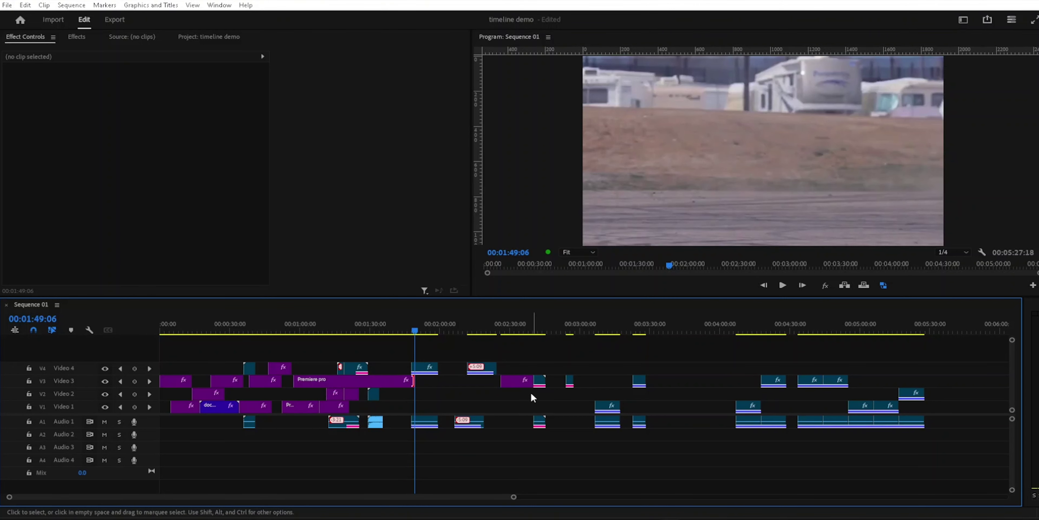
left_click_drag(408, 330, 154, 331)
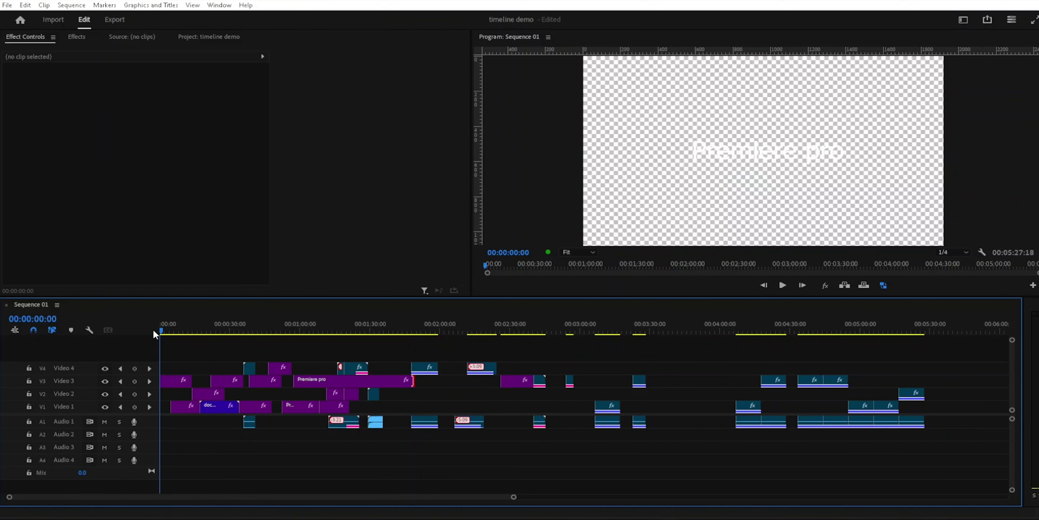
key("Down")
key("Down")
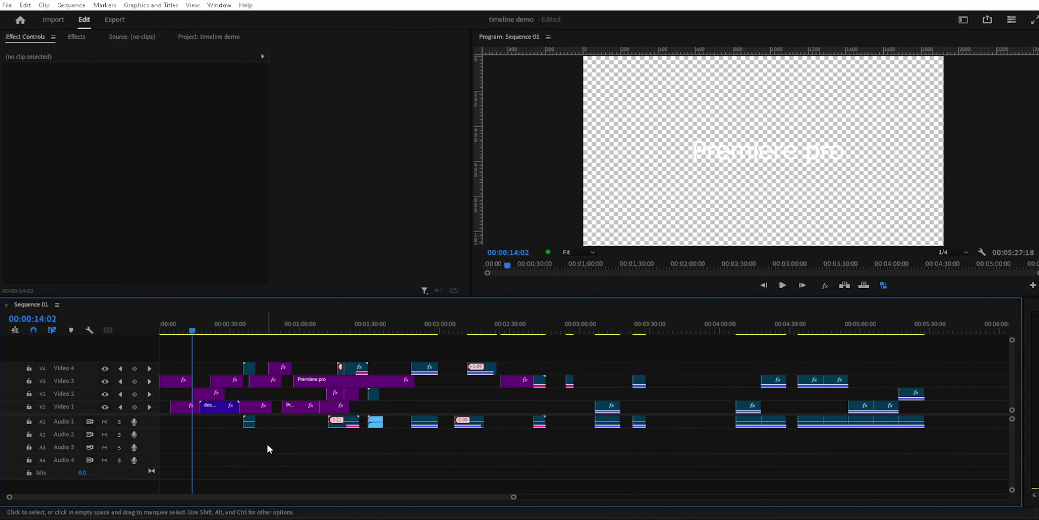
key("space")
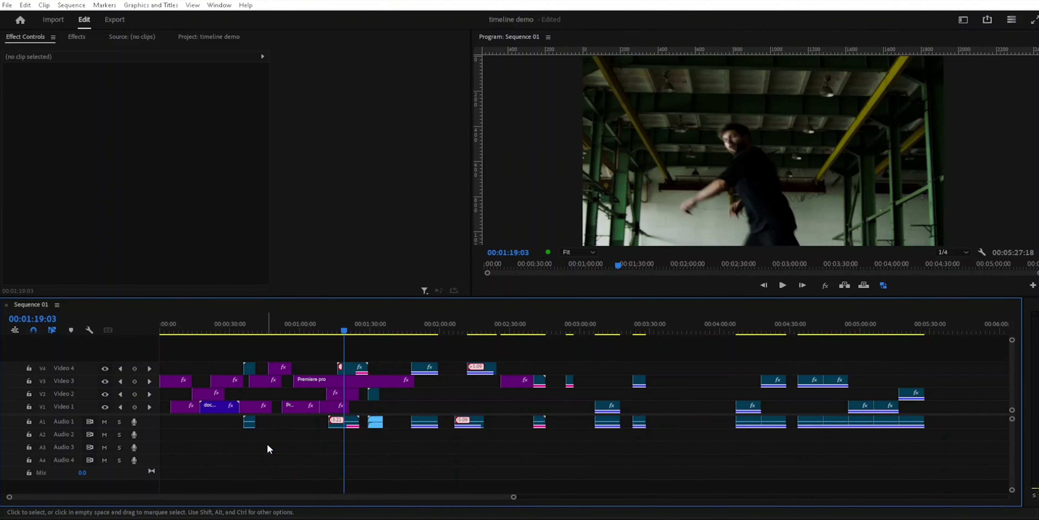
key("Up")
key("Up")
key("Up")
key("Up")
key("Up")
key("Up")
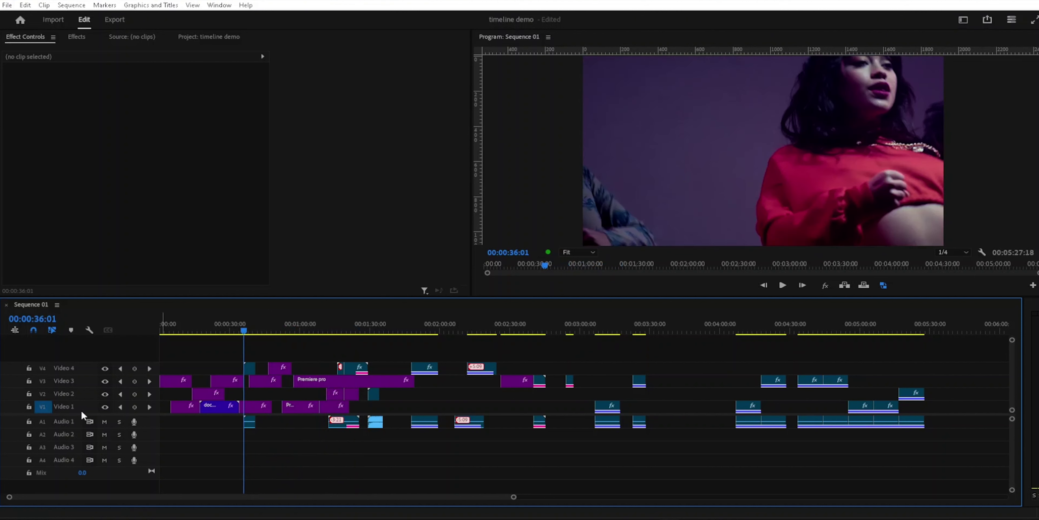
key("Down")
key("Down")
key("Down")
key("Down")
key("Down")
key("Down")
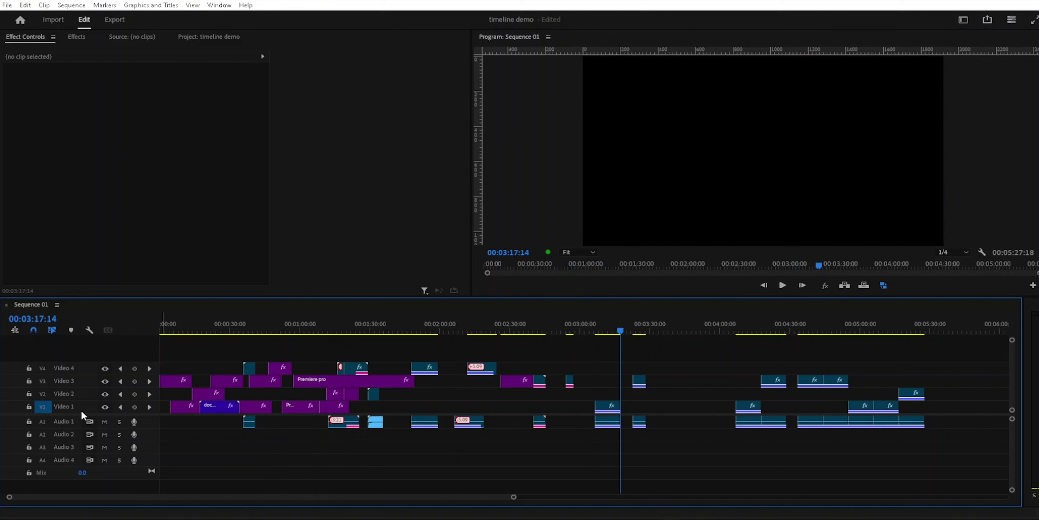
key("Up")
key("Up")
key("Up")
key("Up")
key("Up")
key("Up")
key("Up")
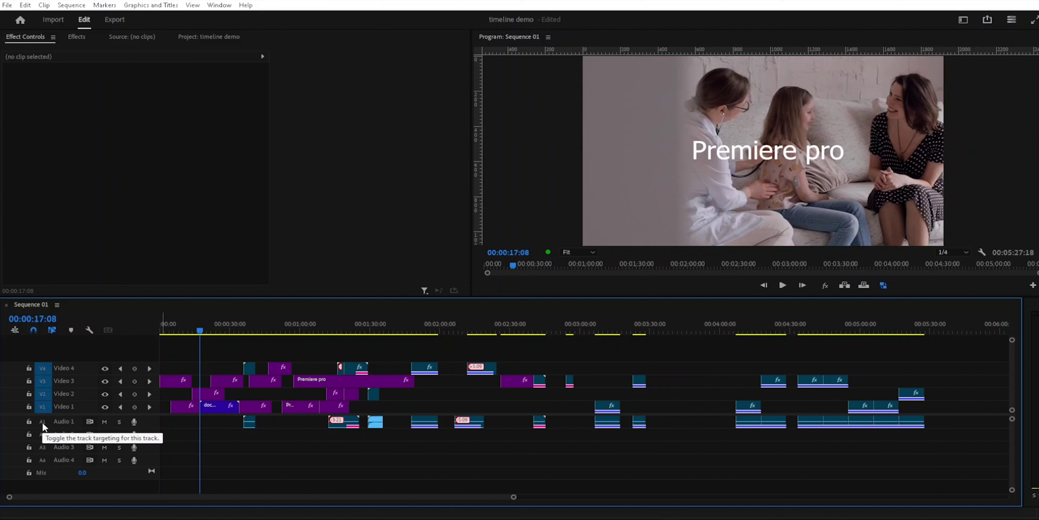
- Set track targeting so only Video 1 and Audio 1 are targeted
left_click_drag(43, 422, 43, 446)
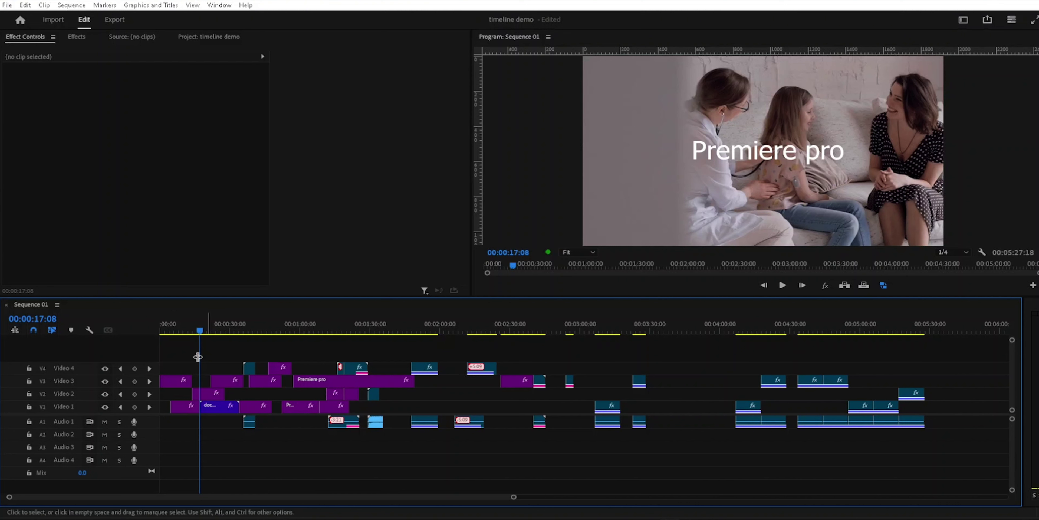
left_click(43, 407)
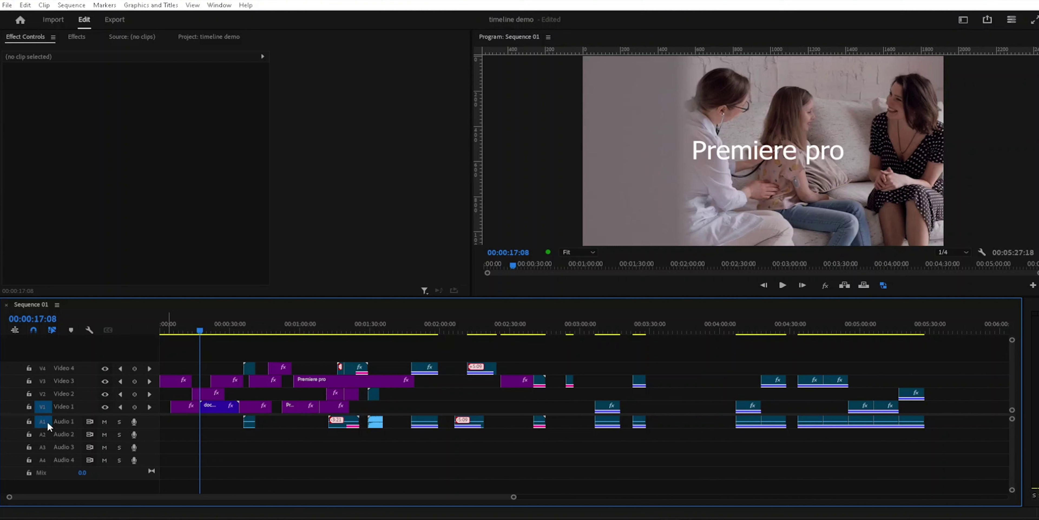
left_click(47, 421)
- Step the playhead forward through the edit points on the targeted V1 and A1 tracks
key("shift+Down")
key("shift+Down")
key("shift+Down")
key("shift+Down")
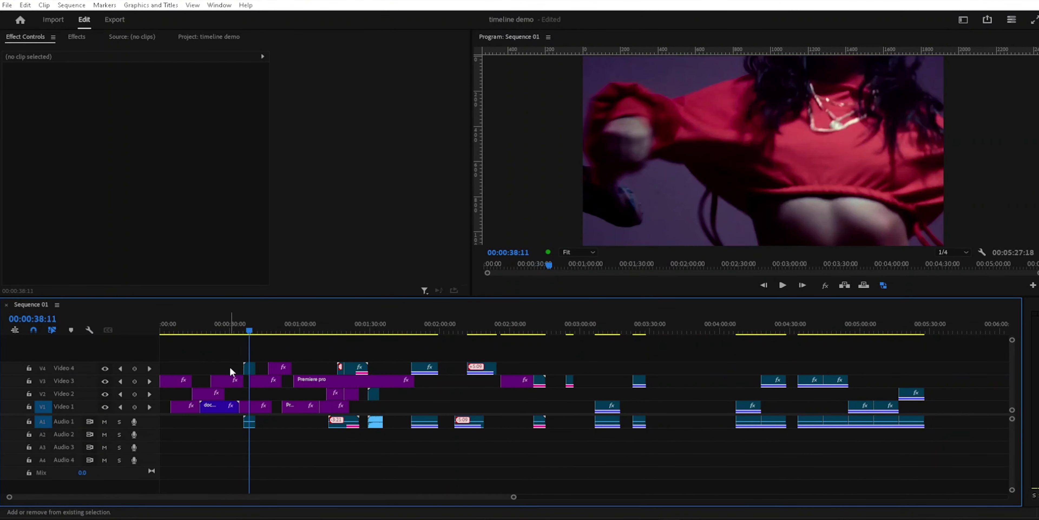
key("shift+Down")
key("shift+Down")
key("shift+Down")
key("shift+Down")
key("shift+Down")
key("shift+Down")
key("shift+Down")
key("shift+Down")
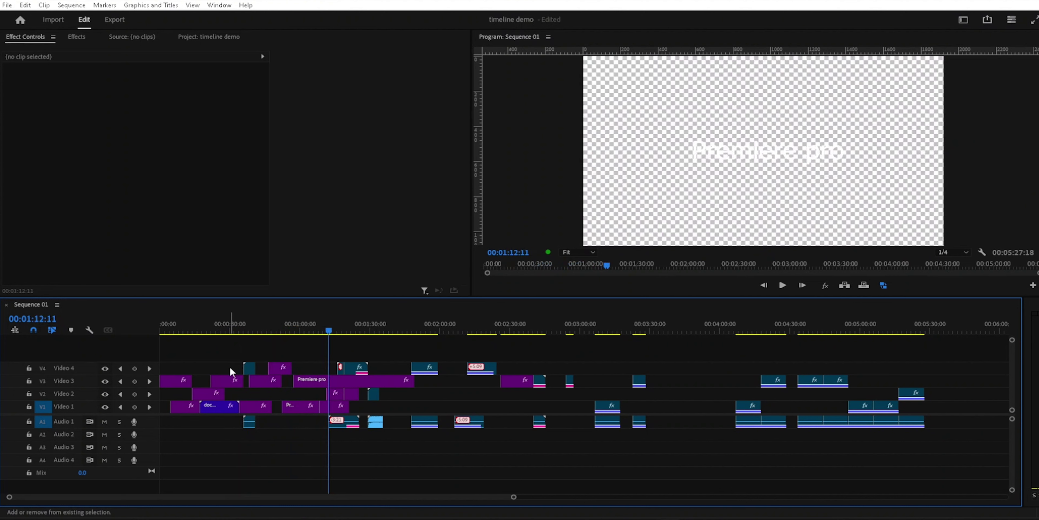
key("shift+Down")
key("shift+Down")
key("shift+Down")
key("shift+Down")
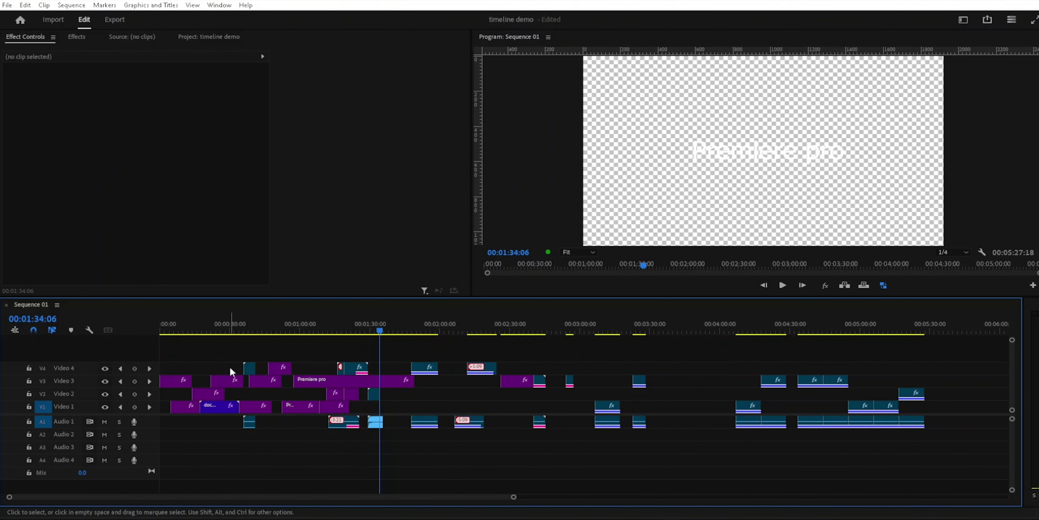
key("Down")
key("Down")
key("Down")
key("Down")
key("Down")
key("Down")
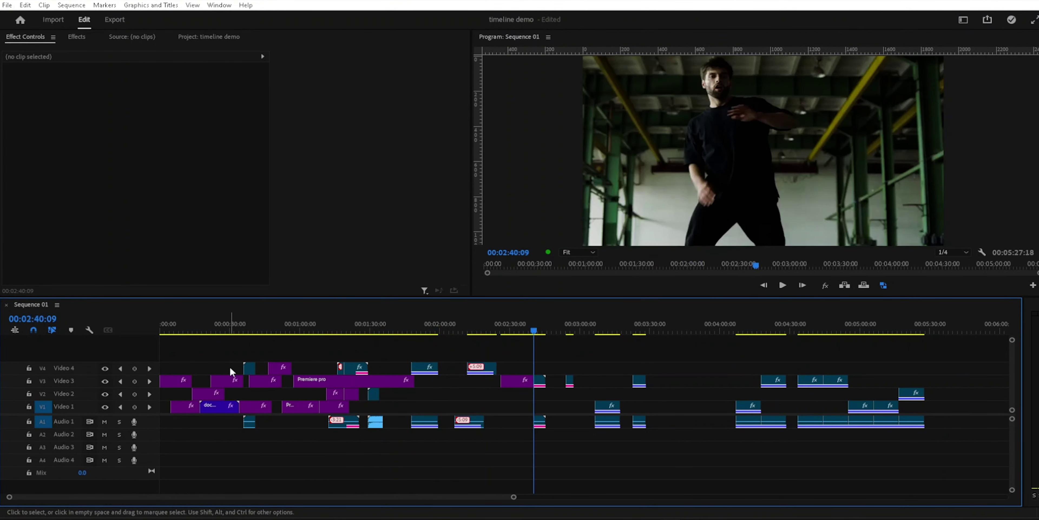
key("Down")
key("Down")
key("Down")
key("Down")
key("Down")
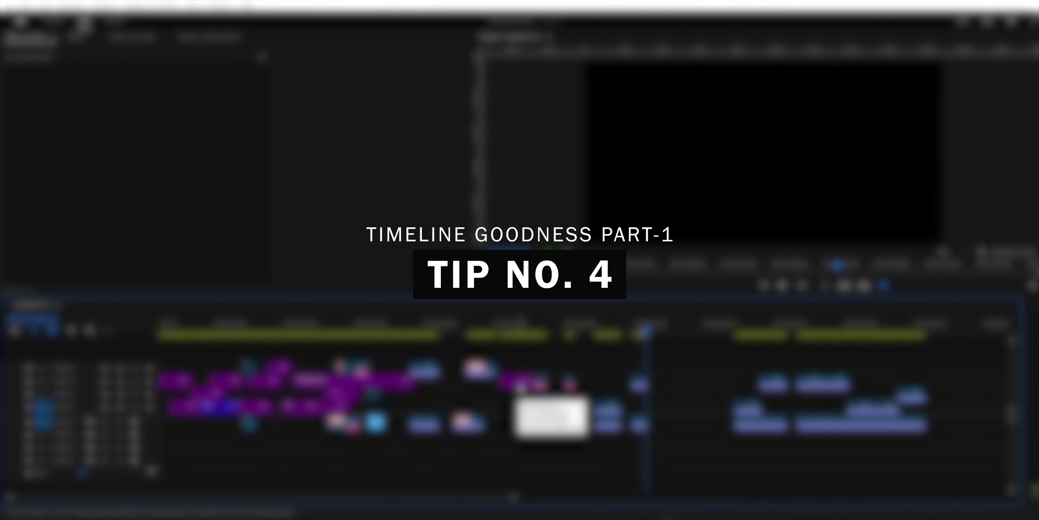
- Paste a copy of the selected Video 3 title clip onto Video 1 at 00:03:35:05
mouse_move(520, 383)
left_mouse_down()
mouse_move(467, 400)
mouse_move(557, 408)
left_mouse_up()
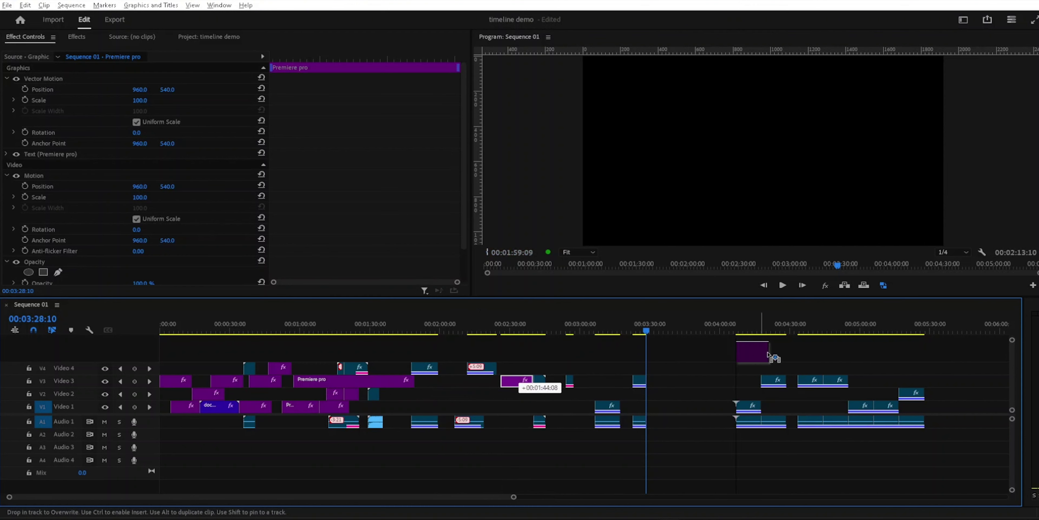
key("Escape")
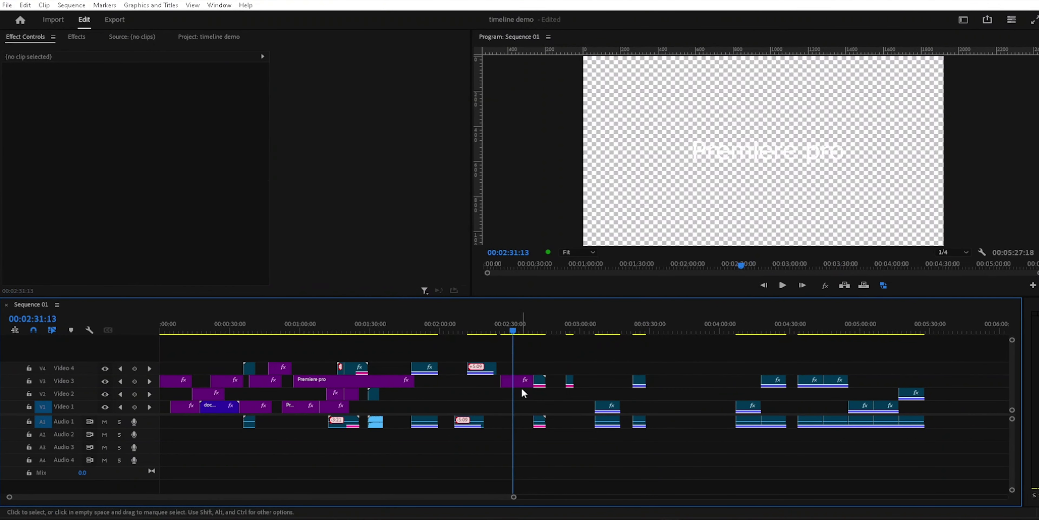
left_click(521, 387)
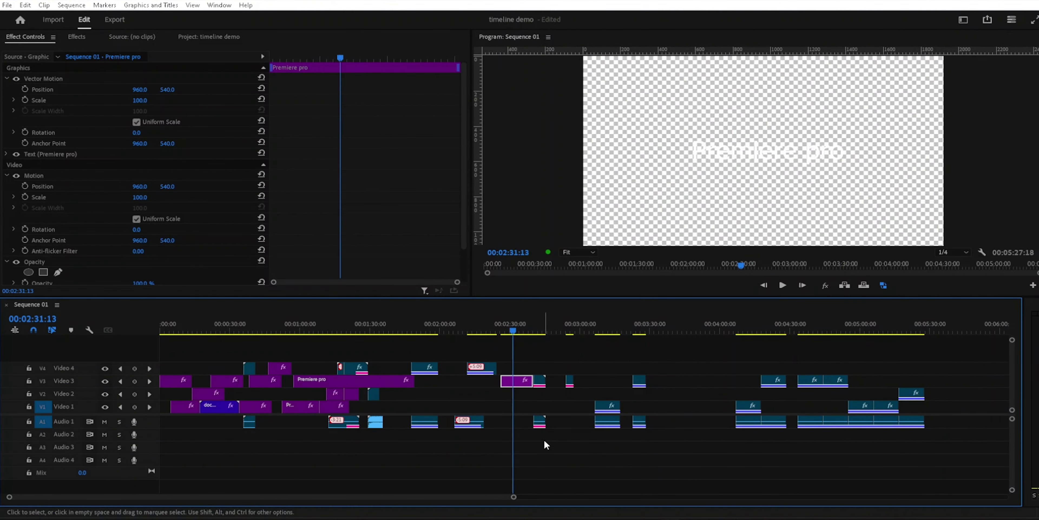
left_click_drag(524, 328, 662, 329)
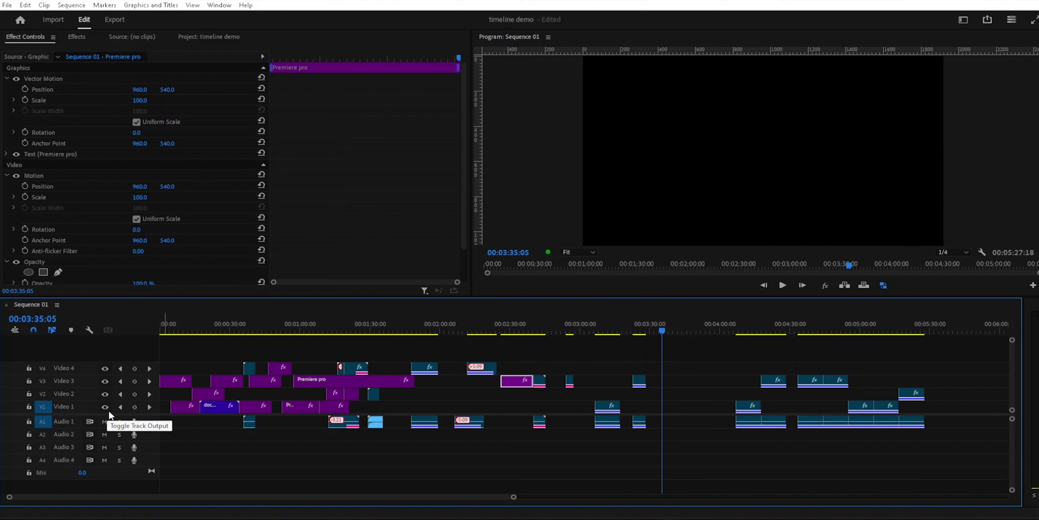
key("ctrl+v")
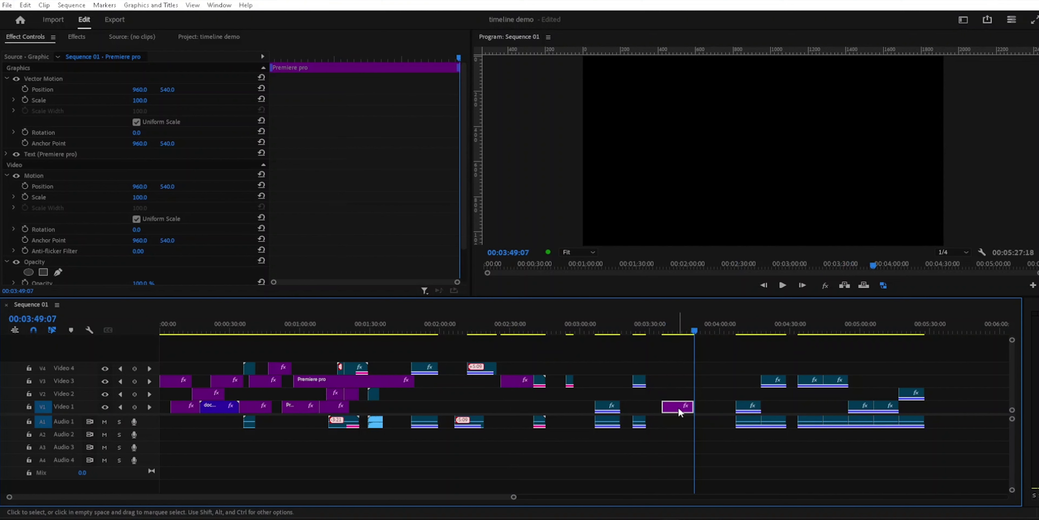
- Target only Video 3 and paste a copy of the title clip there at the playhead
left_click(180, 383)
left_click(42, 381)
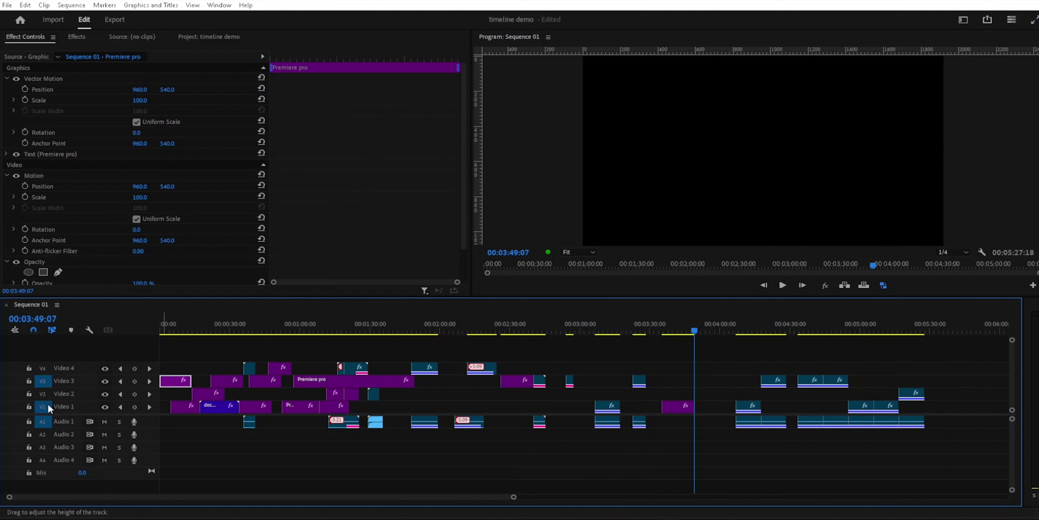
left_click(46, 408)
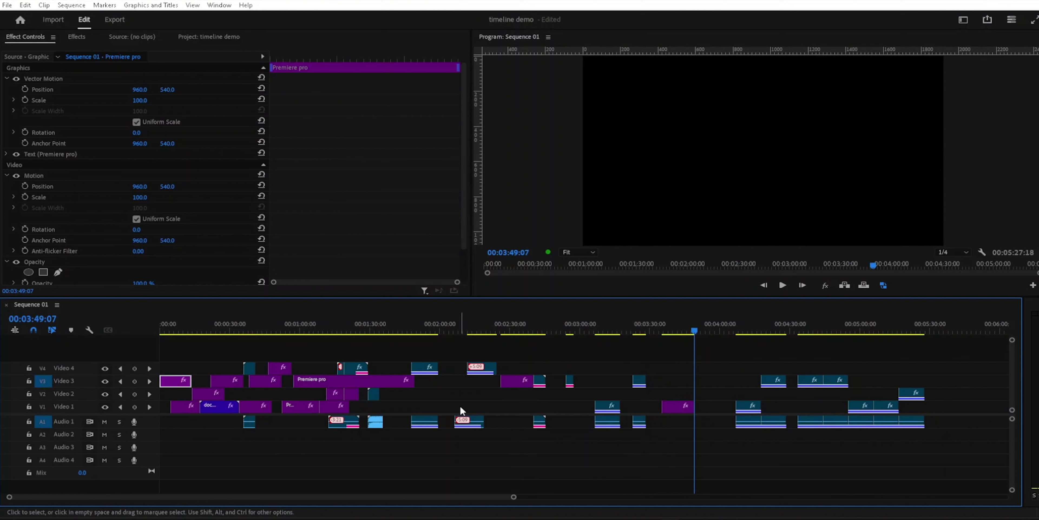
key("ctrl+v")
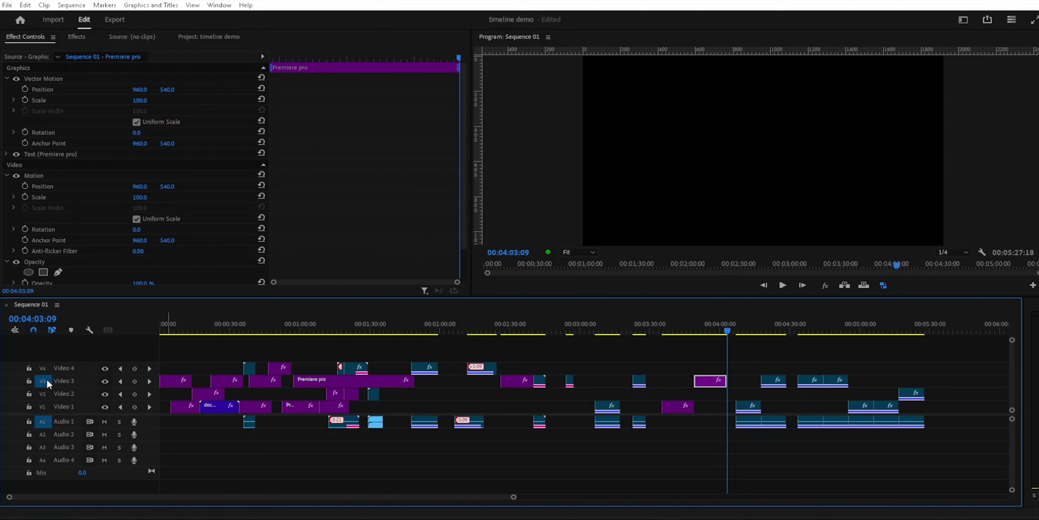
- Paste another copy at 00:05:35:18, then recopy the title clip and paste it again
left_click(943, 332)
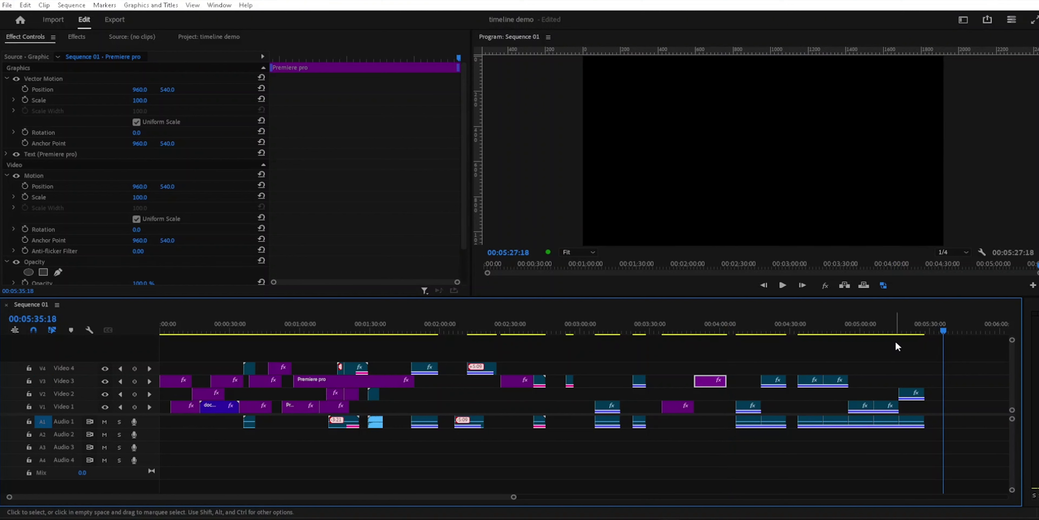
key("ctrl+v")
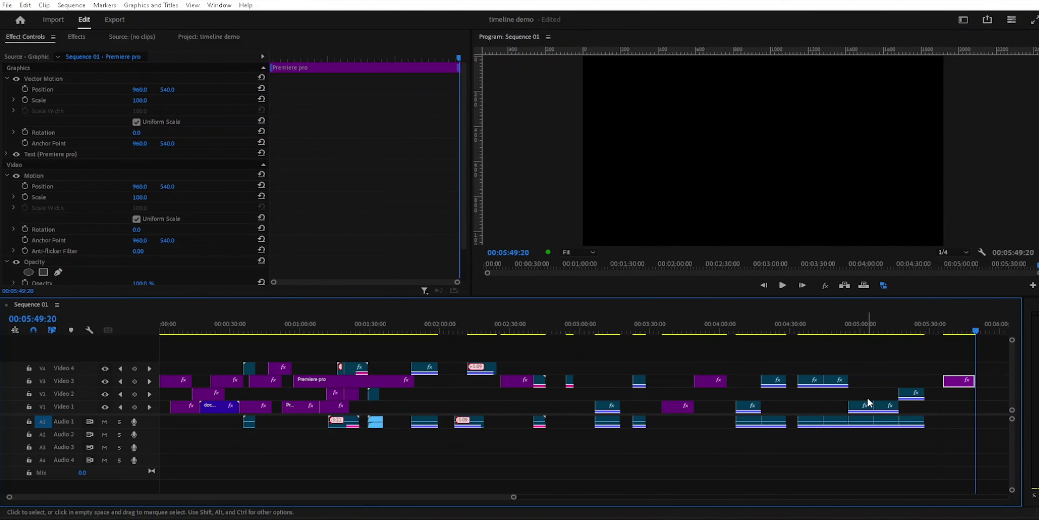
left_click(646, 439)
left_click(383, 383)
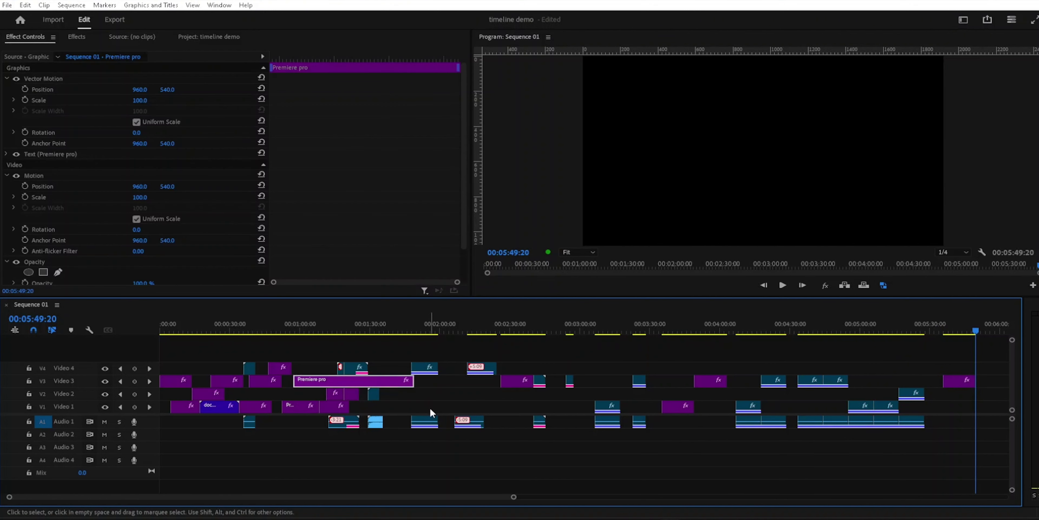
key("ctrl+c")
key("ctrl+v")
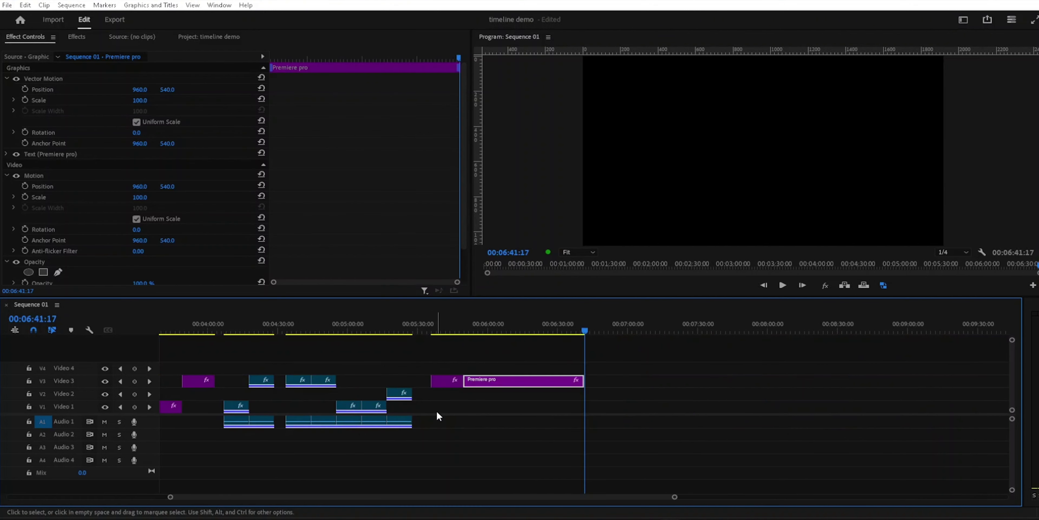
- Paste a copy right after the title clip and zoom the timeline out with the scrollbar
left_click_drag(674, 497, 916, 497)
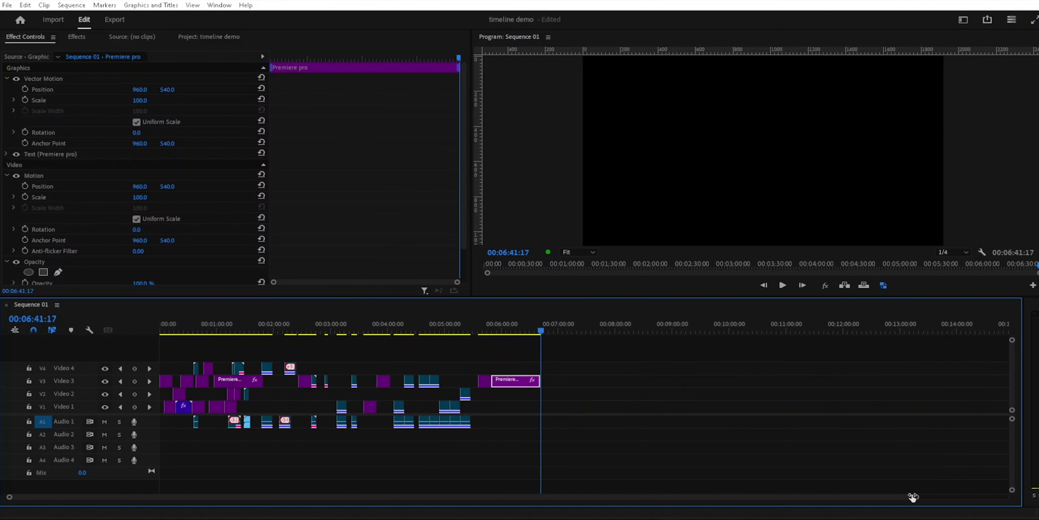
key("ctrl+v")
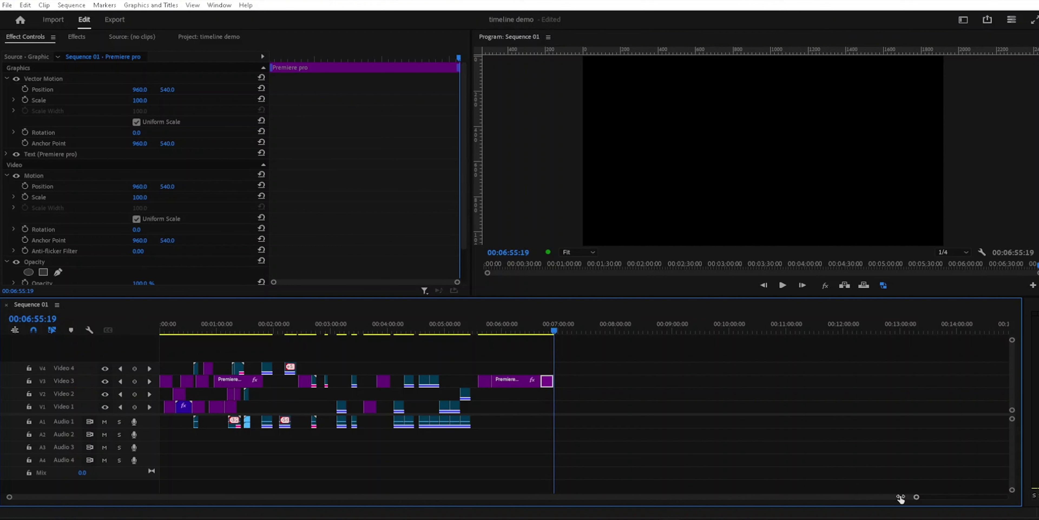
left_click_drag(916, 497, 786, 496)
left_click_drag(424, 497, 318, 496)
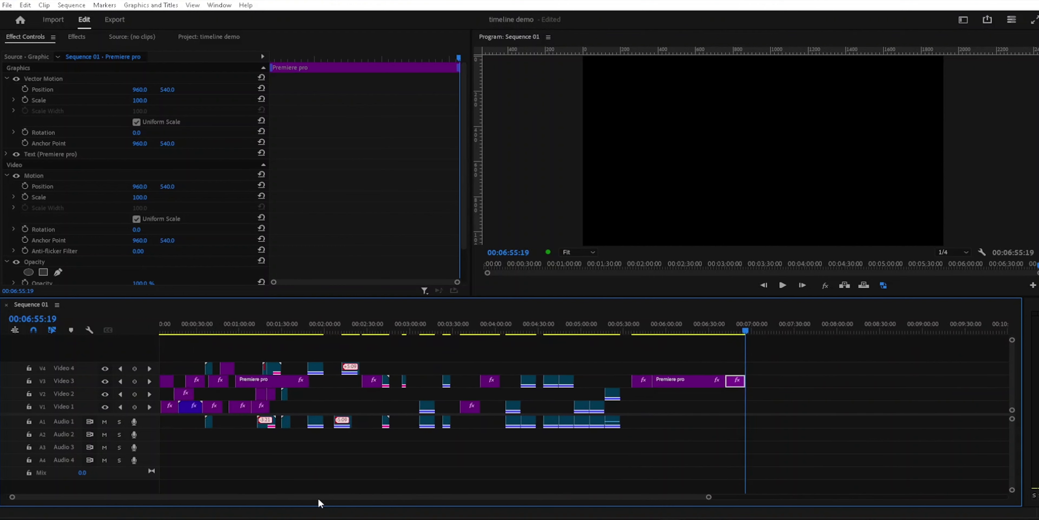
left_click_drag(705, 496, 751, 496)
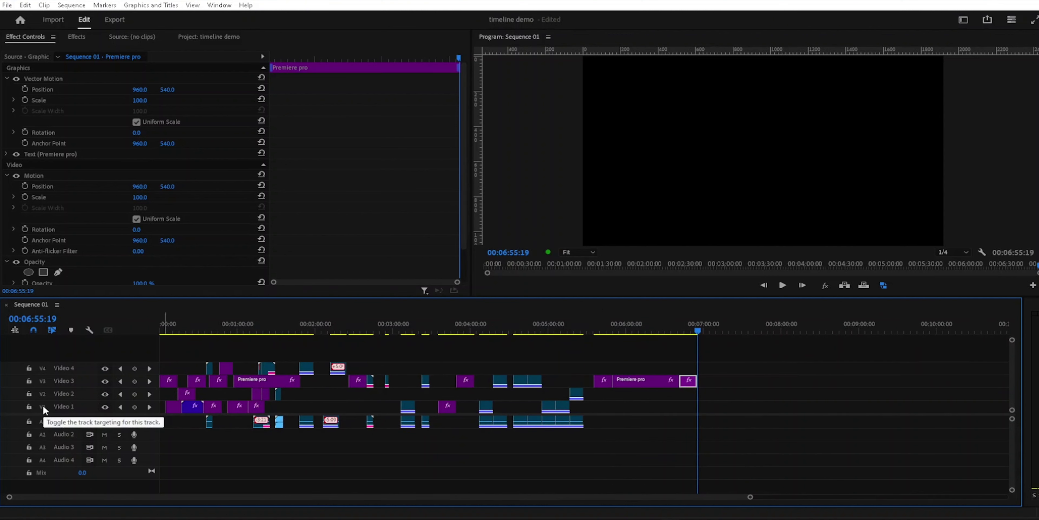
- Paste a title copy onto Video 1 at the sequence end, then another onto Video 3 only
left_click(43, 380)
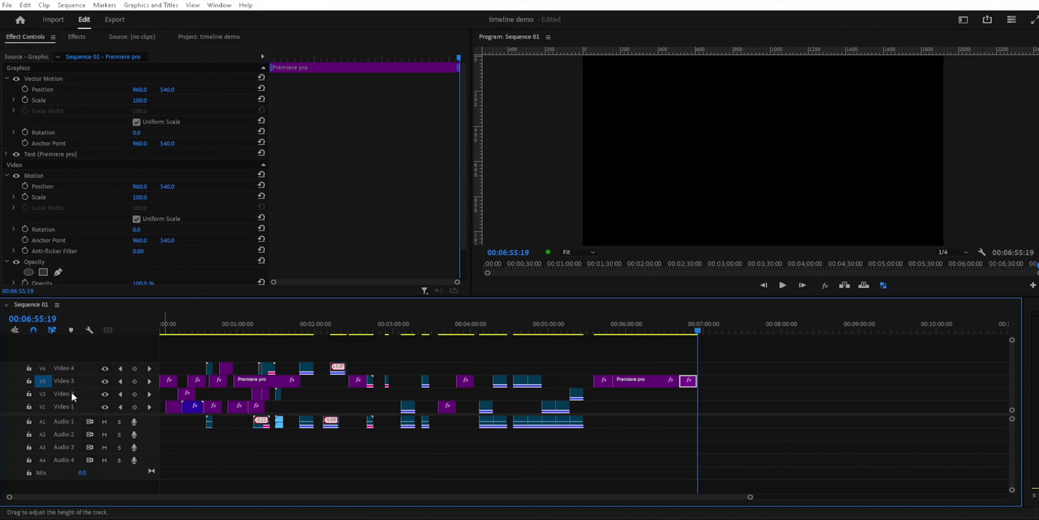
left_click(42, 406)
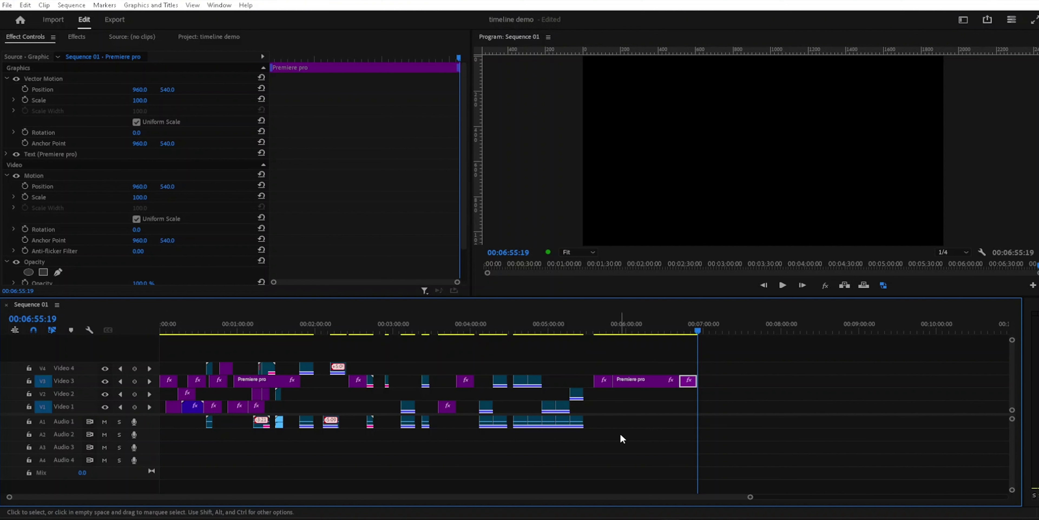
key("ctrl+v")
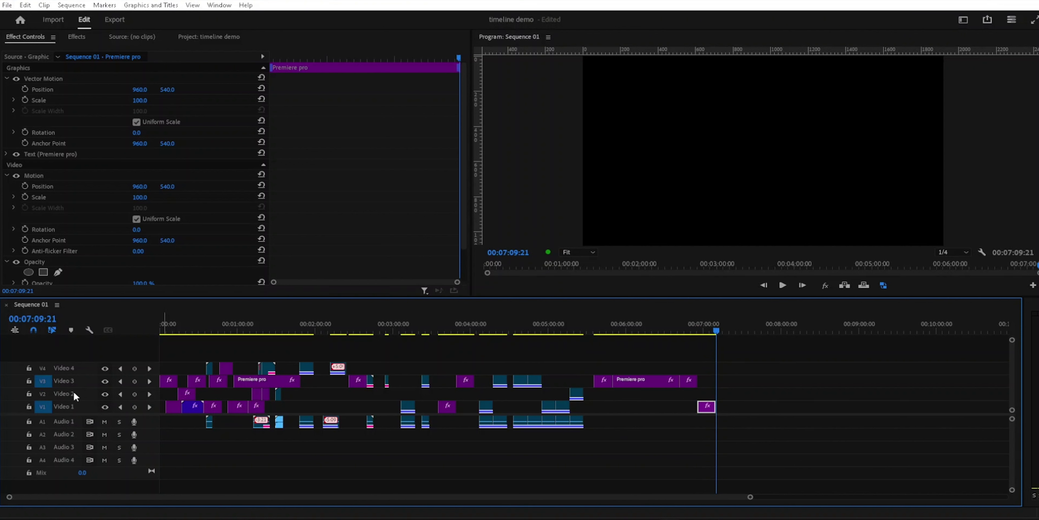
left_click(43, 406)
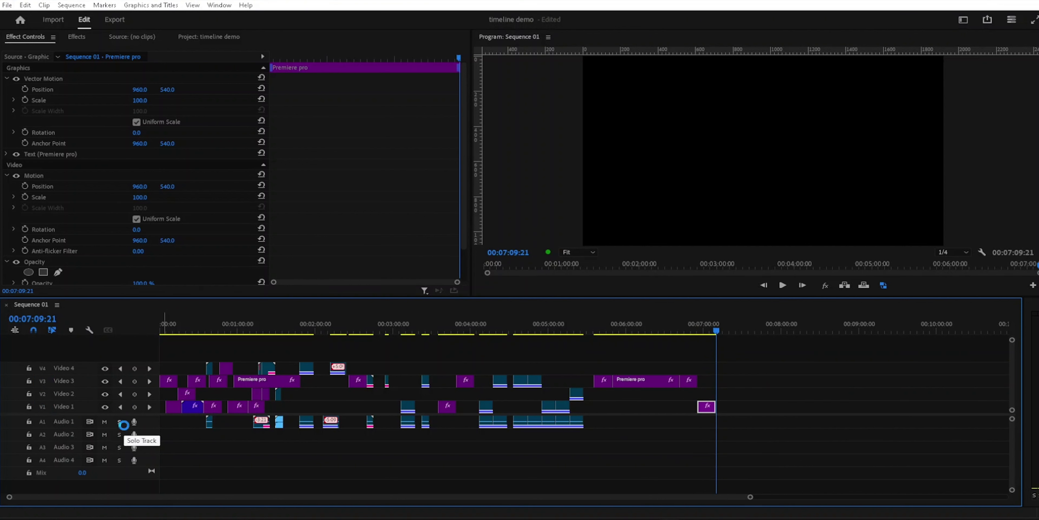
key("ctrl+v")
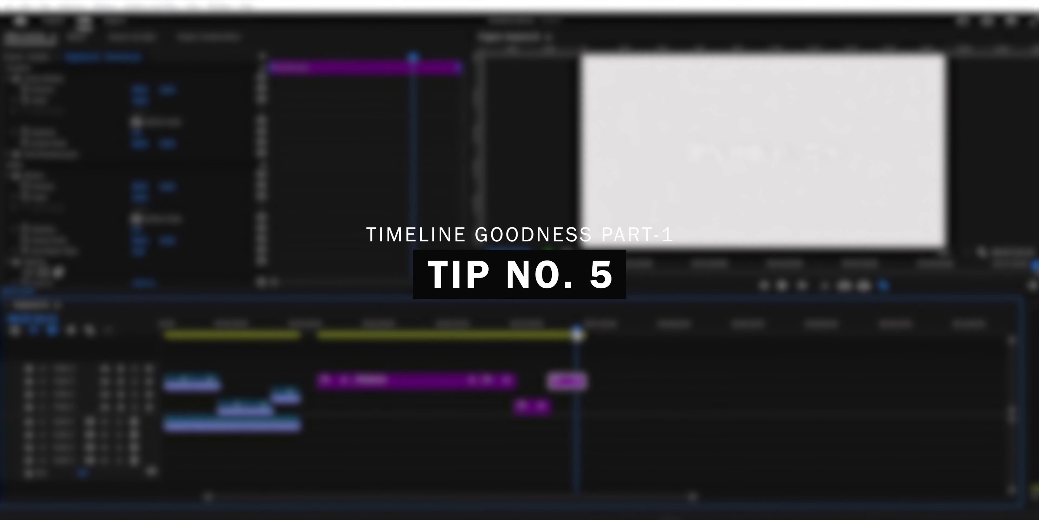
- Clear the clip selection by clicking empty space below the timeline tracks
left_click(669, 431)
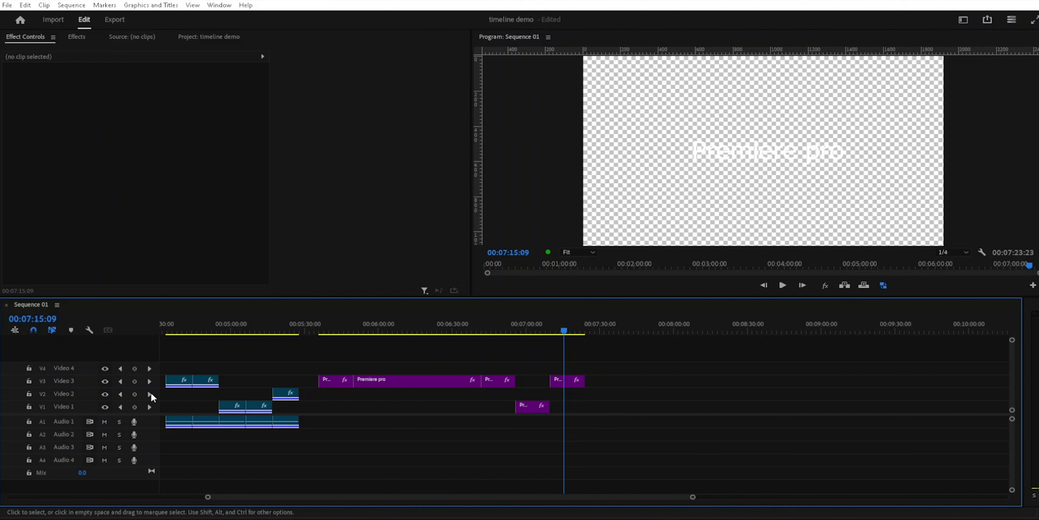
- Target Video 3 and ripple-trim its last title clip to the playhead with Q
left_click(47, 383)
key("q")
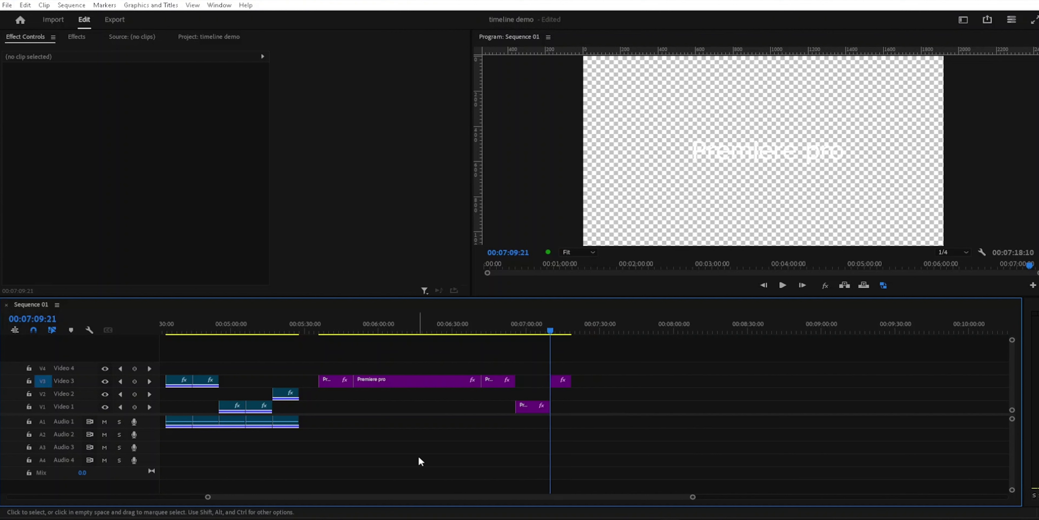
mouse_move(560, 386)
left_click_drag(571, 385, 586, 386)
left_click_drag(548, 332, 570, 331)
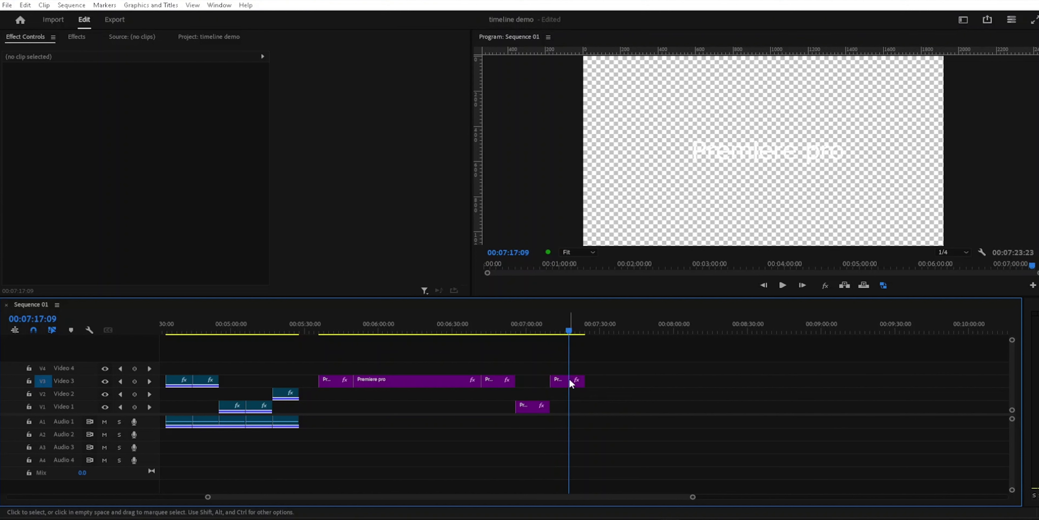
key("q")
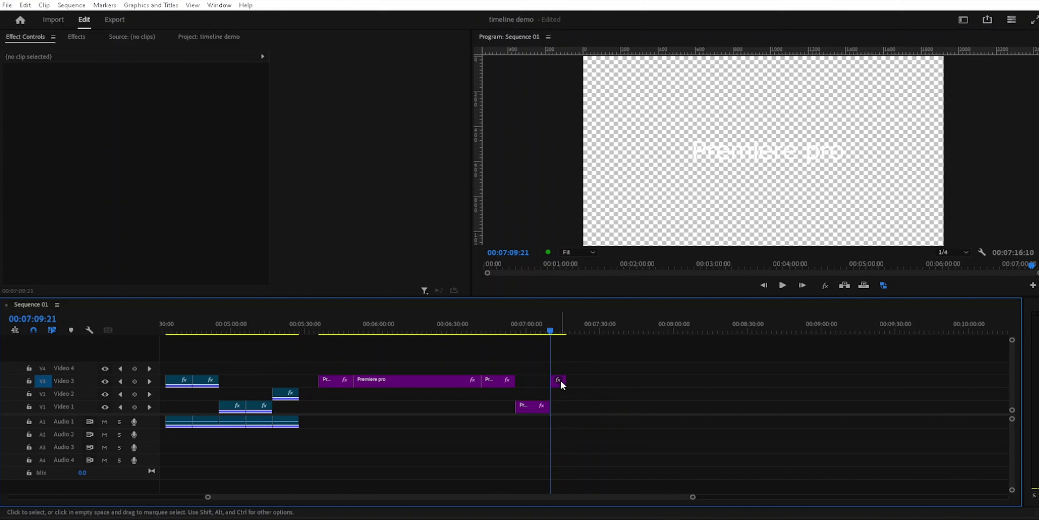
- Move the long title to Video 4, stack short copies aligned on Video 3 and Video 2
left_click_drag(462, 382, 692, 379)
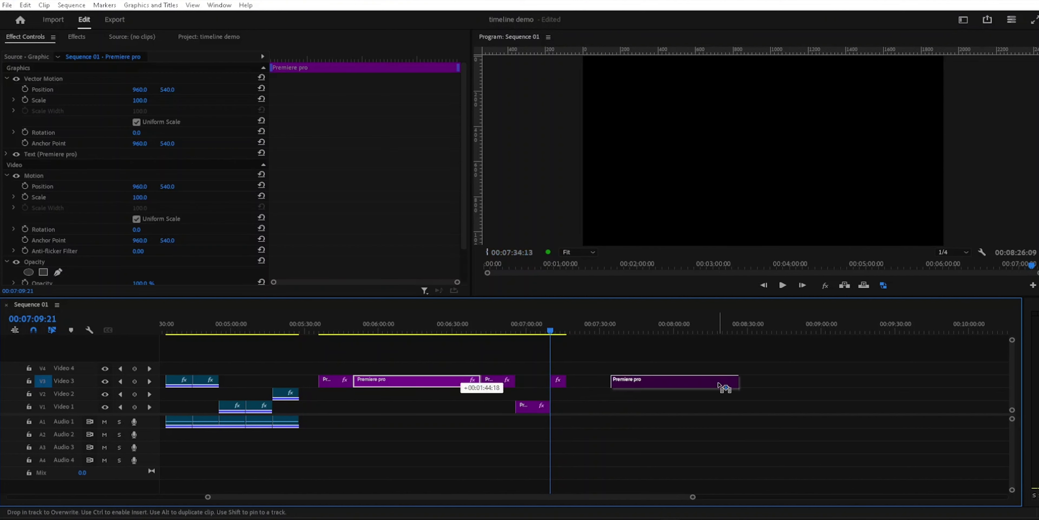
left_click_drag(532, 406, 652, 381)
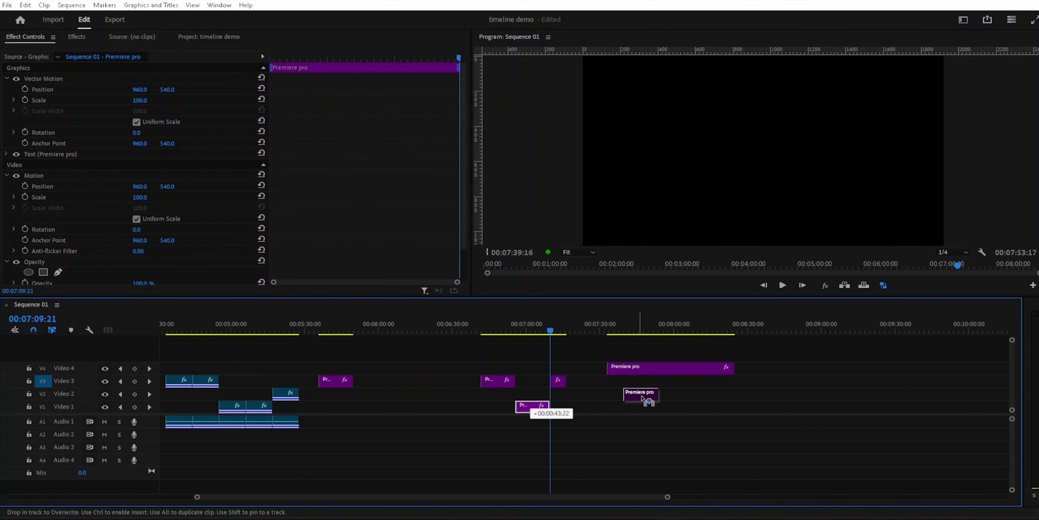
left_click(506, 384)
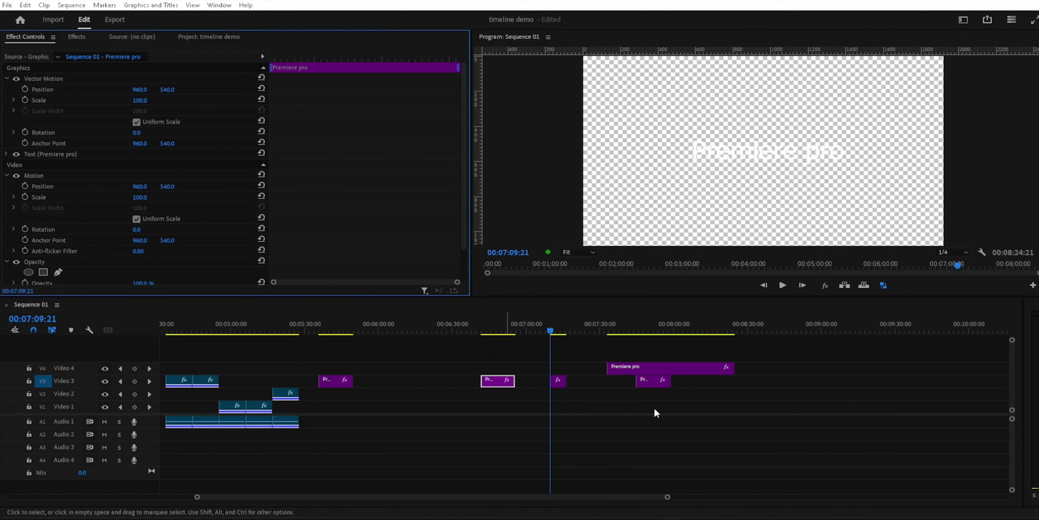
mouse_move(496, 386)
left_mouse_down()
mouse_move(563, 418)
mouse_move(653, 396)
left_mouse_up()
left_click_drag(635, 336, 651, 335)
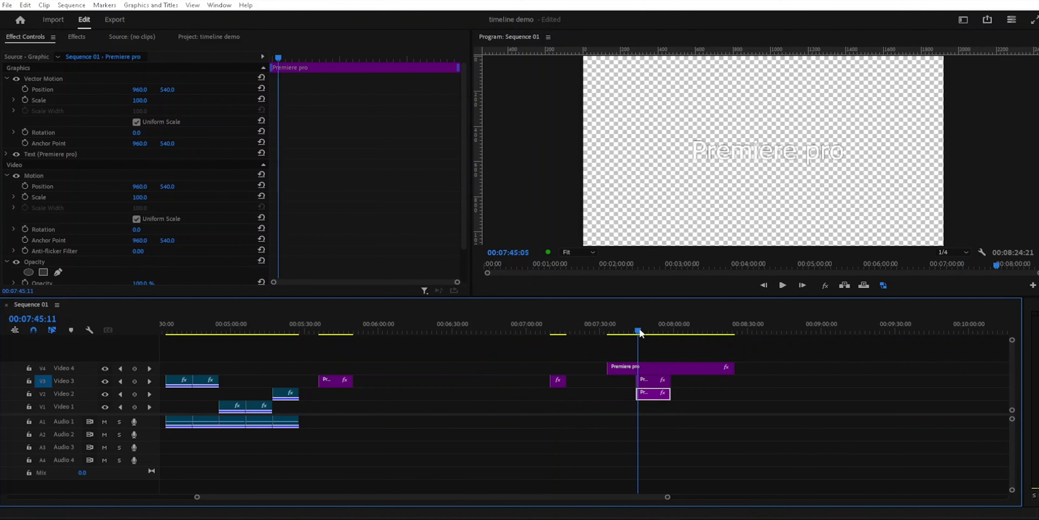
left_click_drag(665, 500, 617, 498)
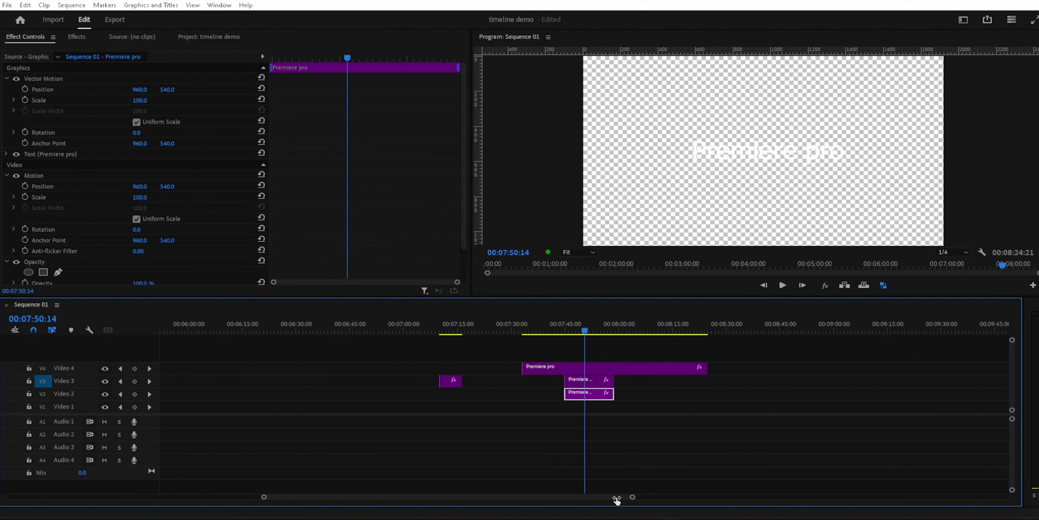
left_click(750, 430)
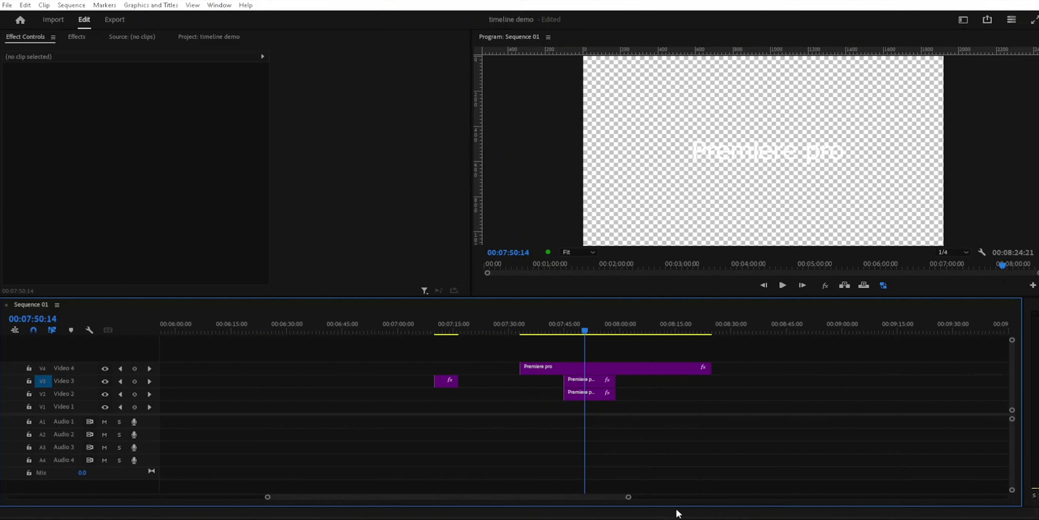
key("q")
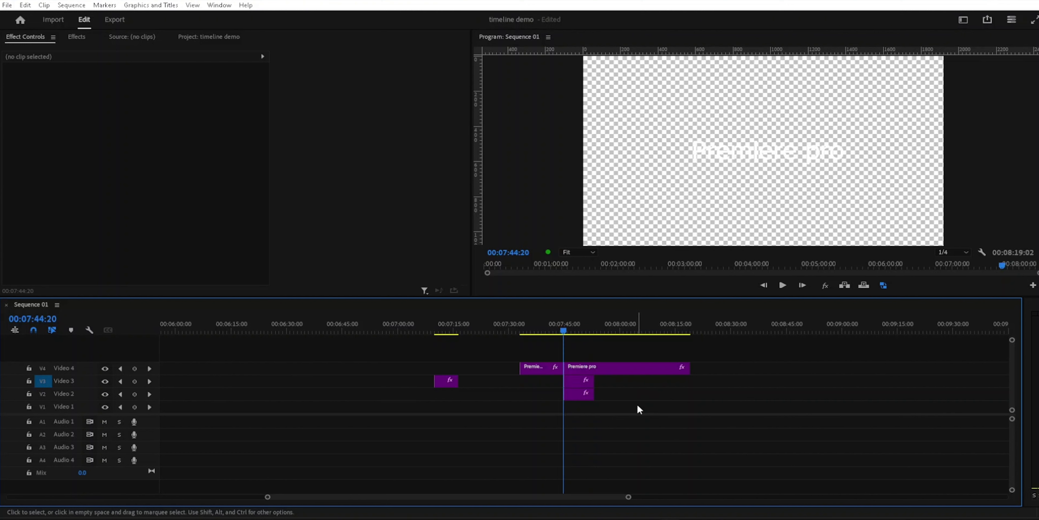
key("ctrl+z")
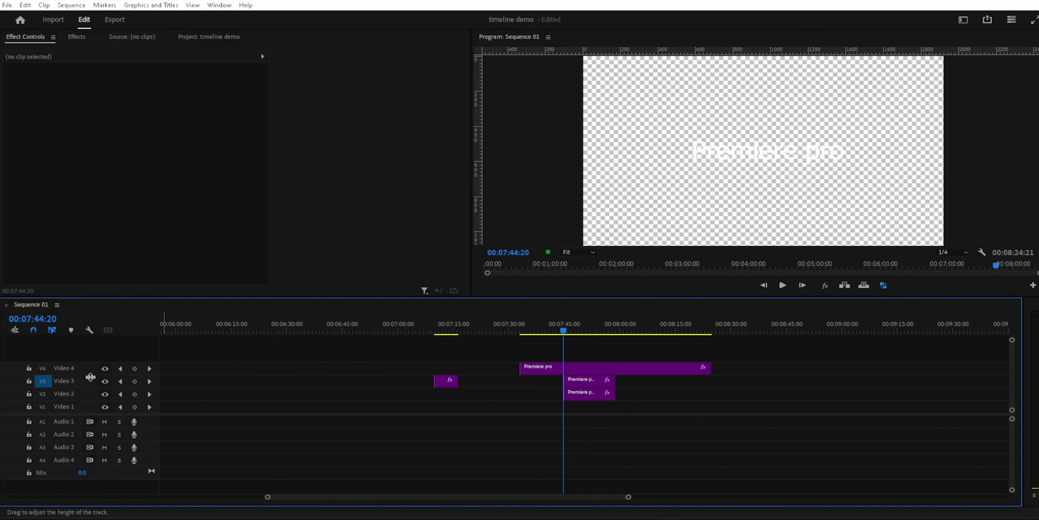
left_click(589, 329)
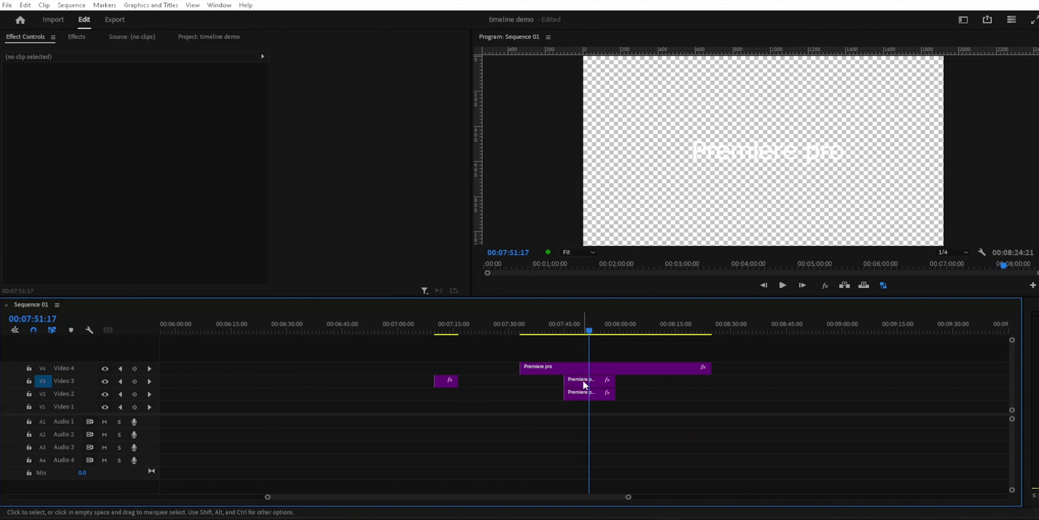
key("q")
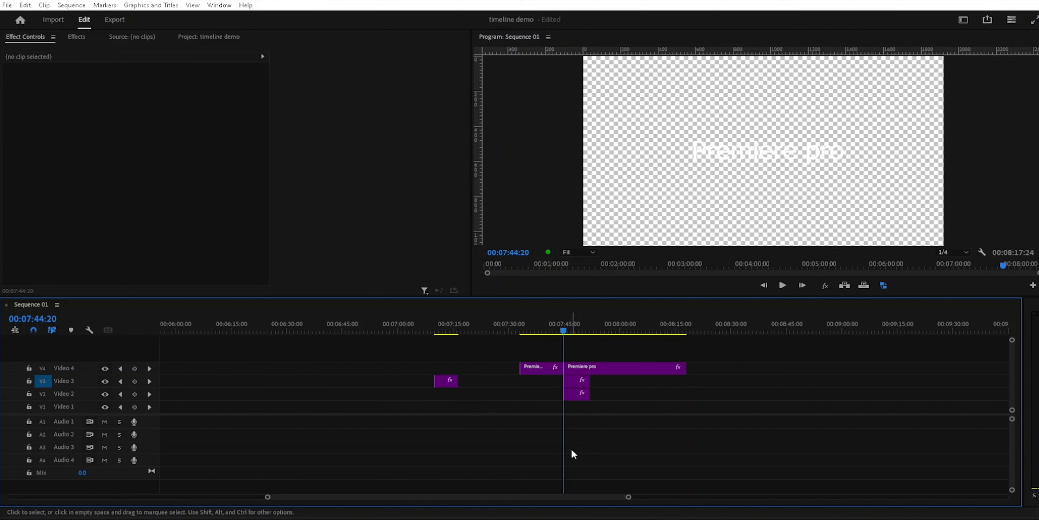
key("ctrl+z")
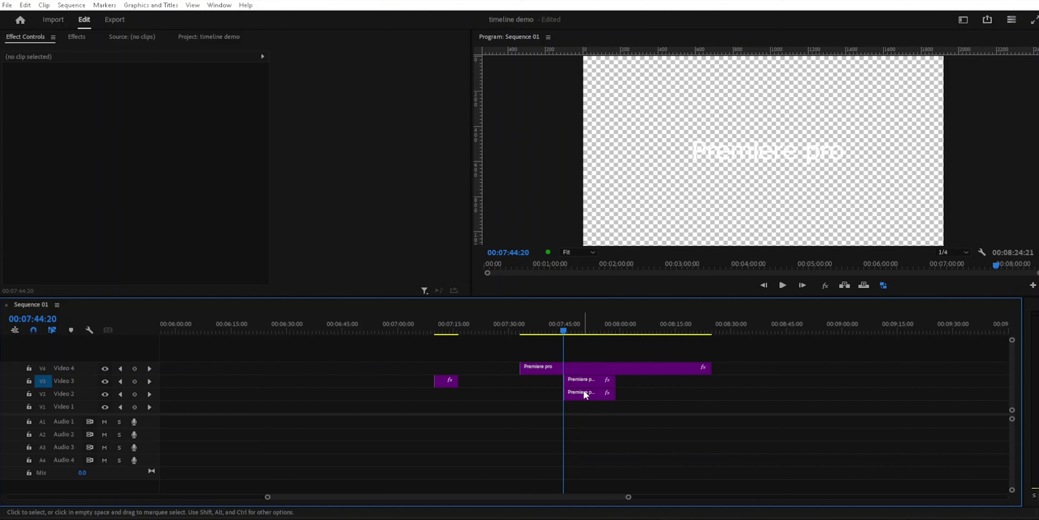
left_click(591, 327)
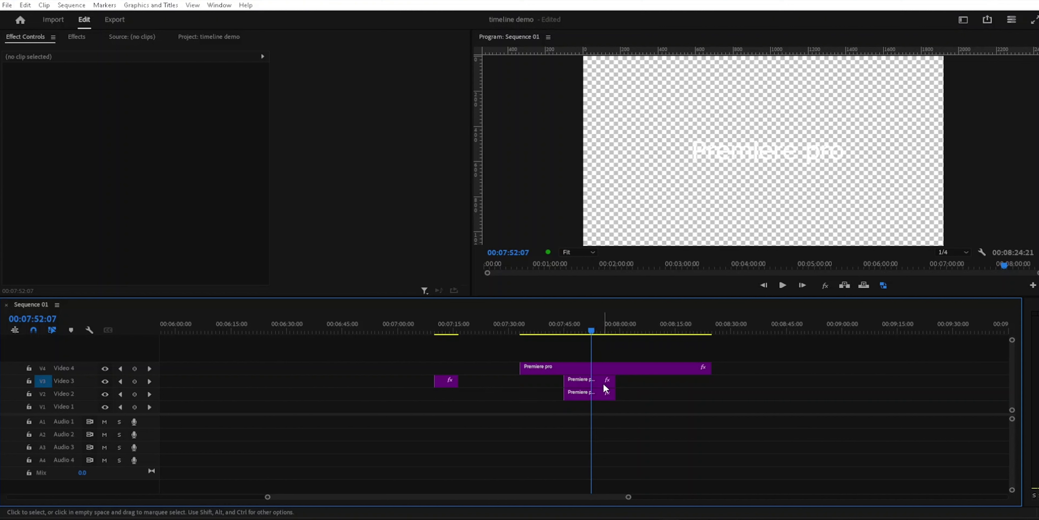
key("w")
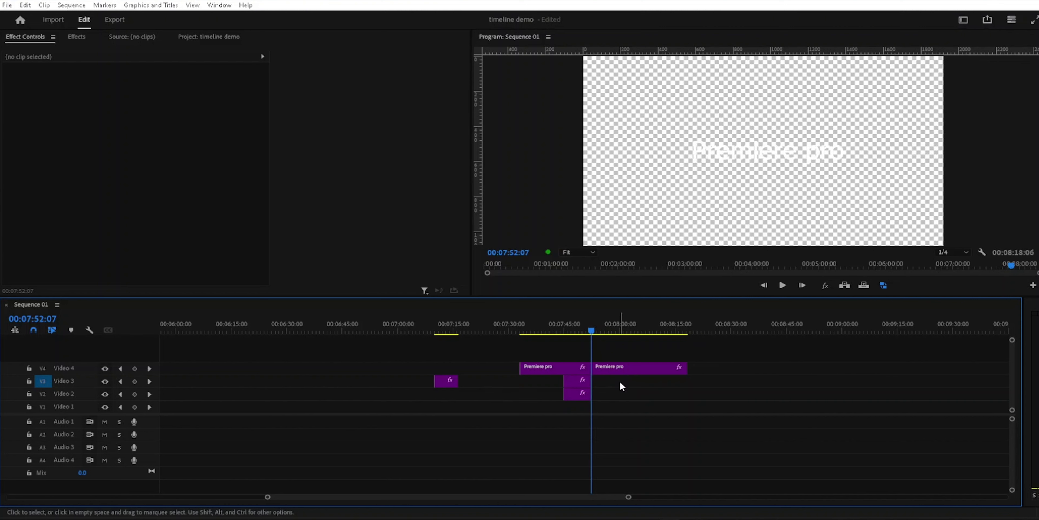
key("ctrl+z")
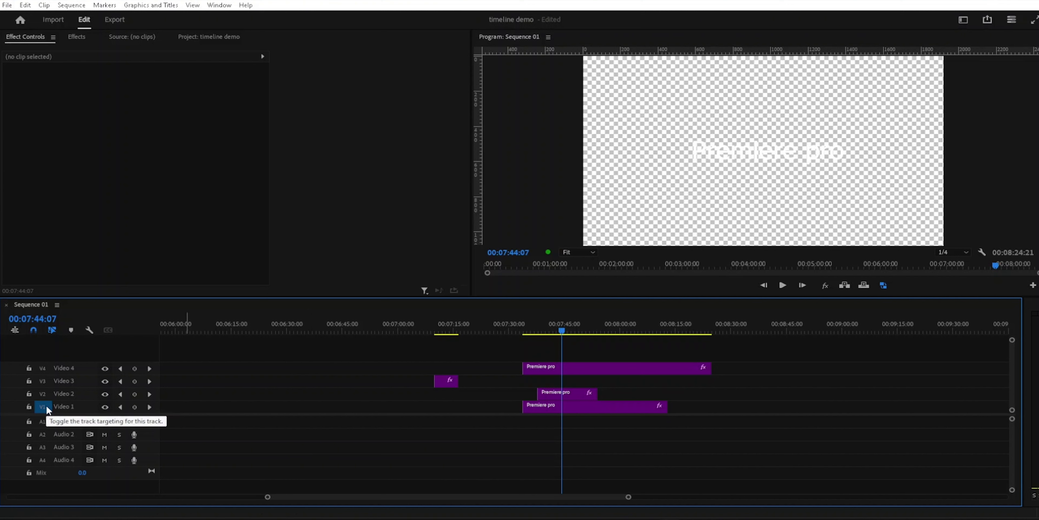
- Add an edit at 00:07:44:07 splitting the title clips on Video 4, 2 and 1
key("ctrl+shift+k")
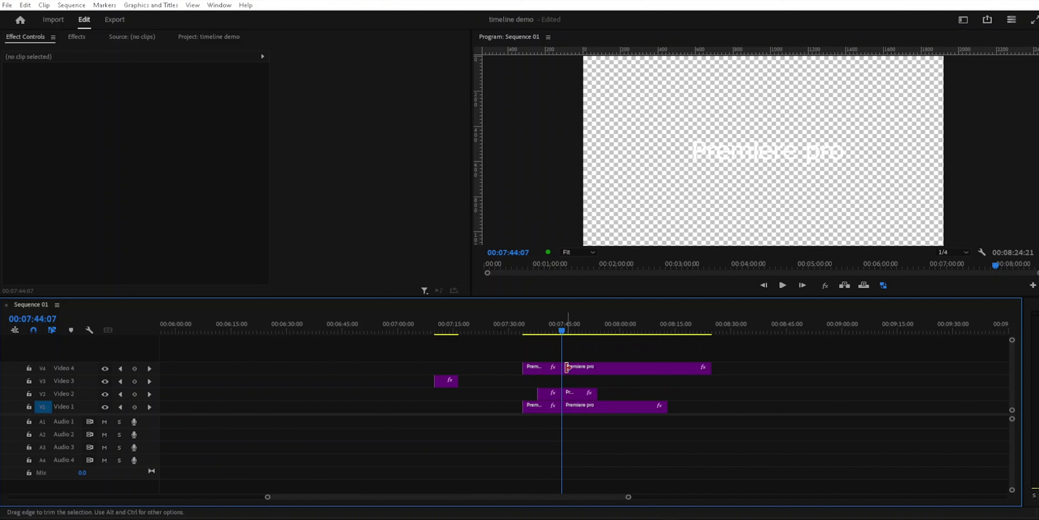